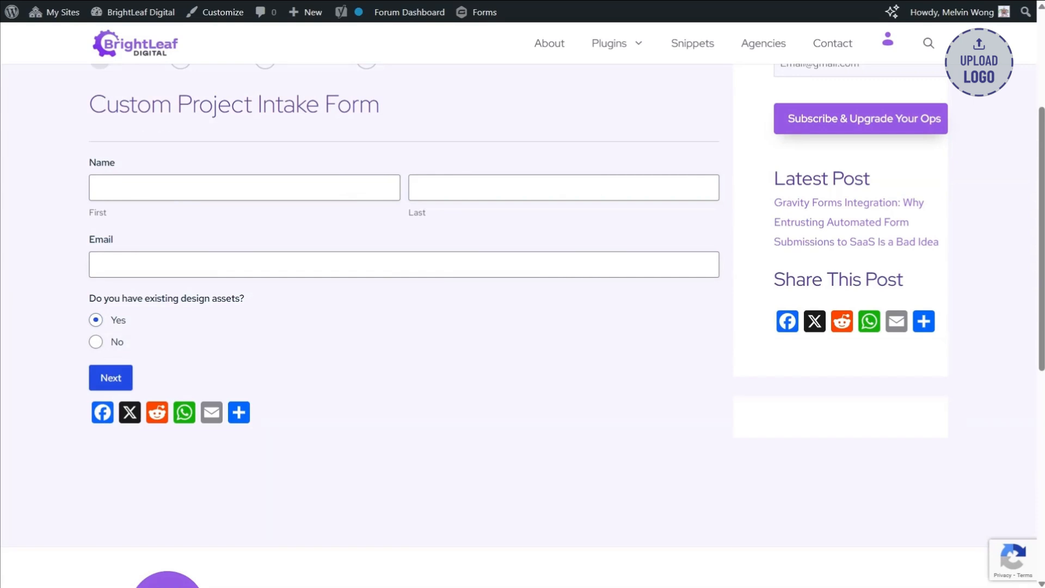
# - Review the Custom Project Intake Form's opening page and advance past Design Assets to the Project Estimator page
pyautogui.moveTo(397, 115); pyautogui.dragTo(92, 125)
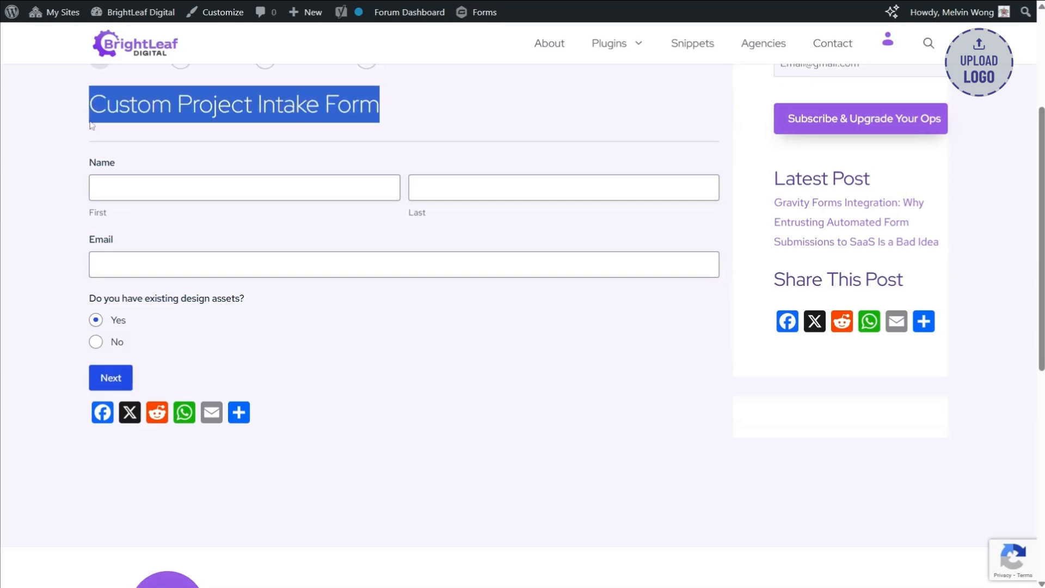
pyautogui.click(340, 131)
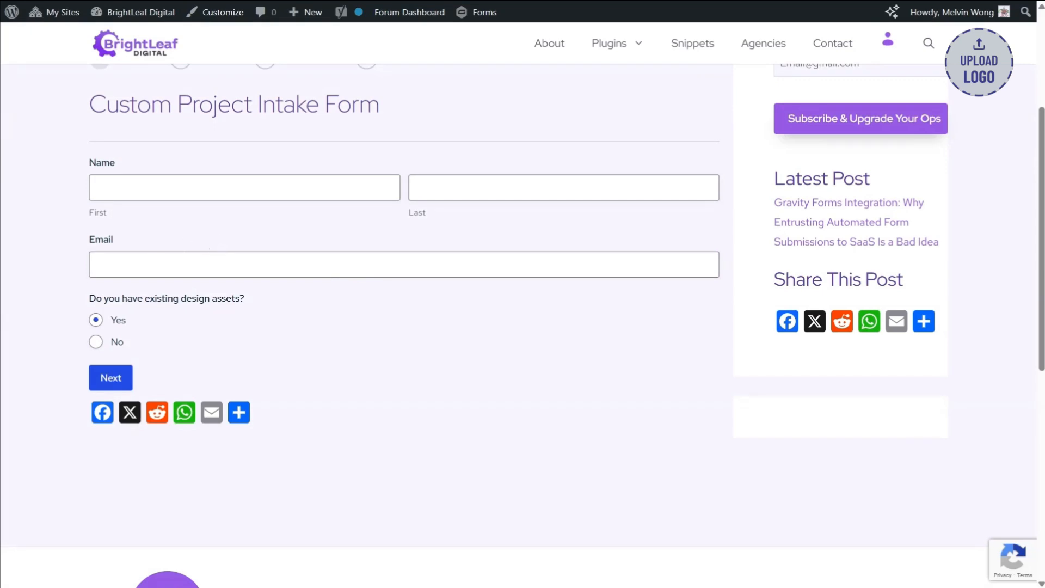
pyautogui.click(110, 381)
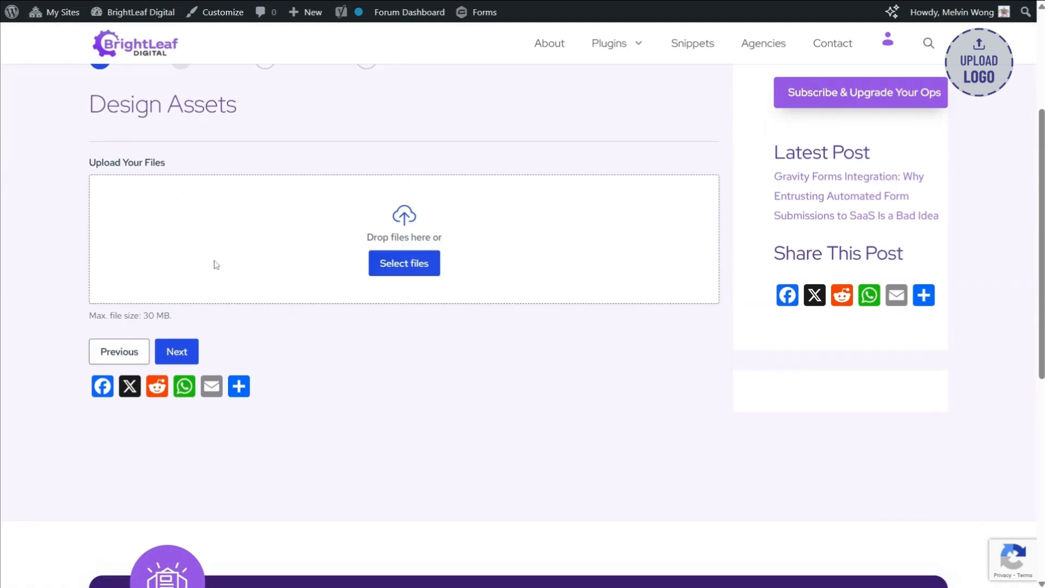
pyautogui.click(176, 351)
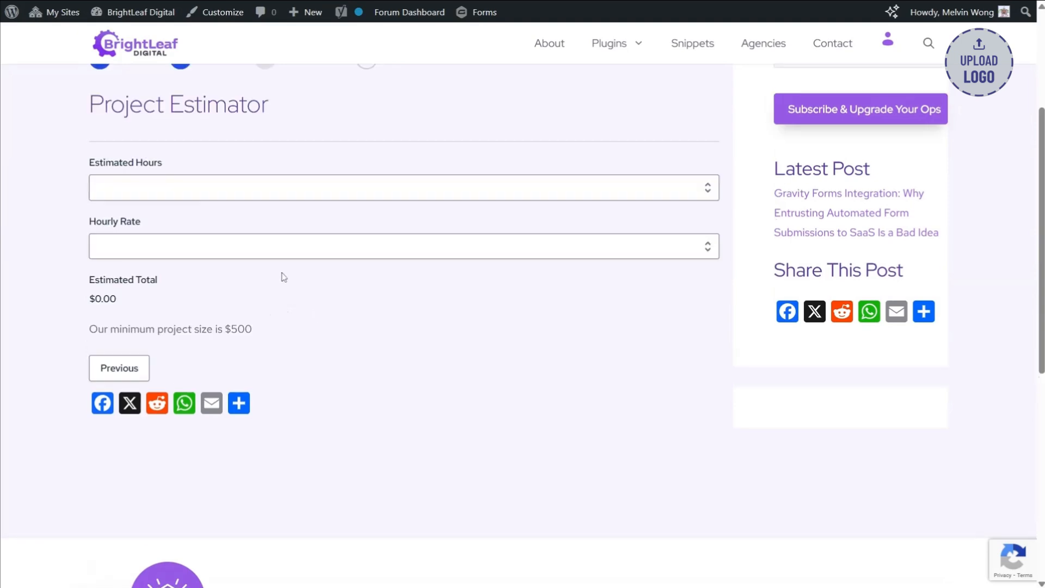
# - Test the estimator with 1 estimated hour and an hourly rate of 1, and check the minimum project size note
pyautogui.click(157, 188)
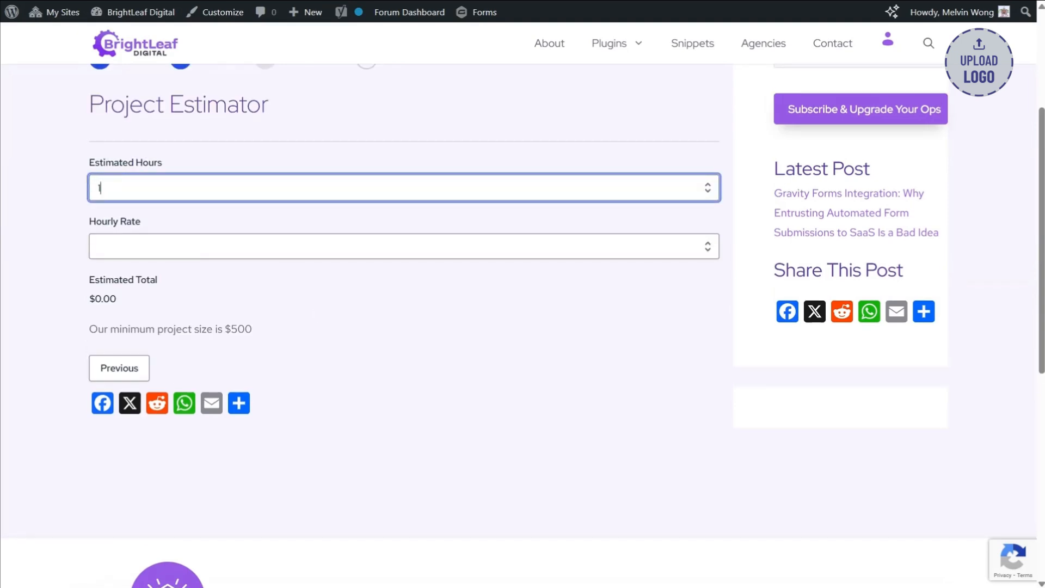
pyautogui.press('Tab')
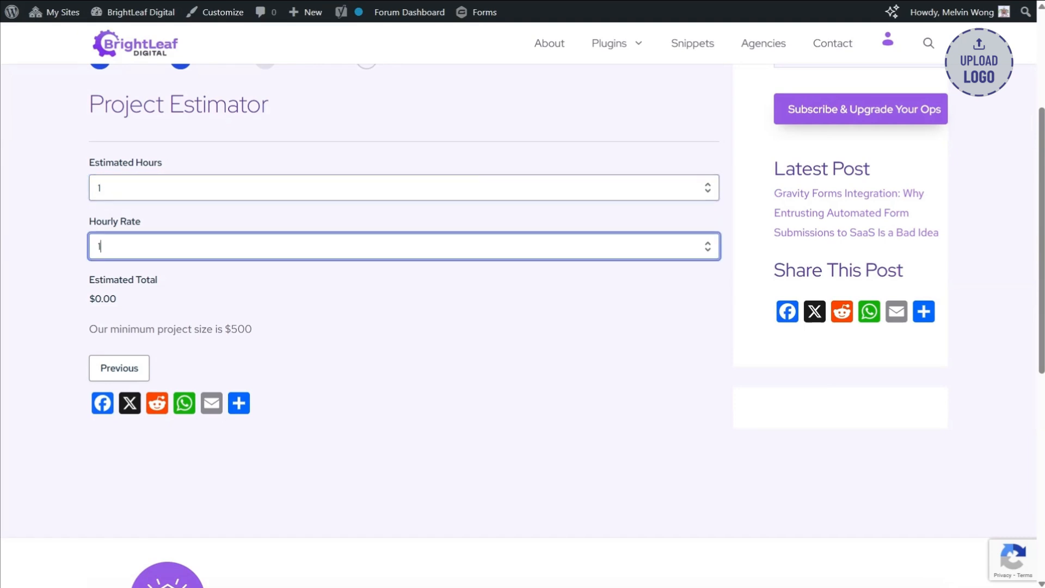
pyautogui.click(53, 291)
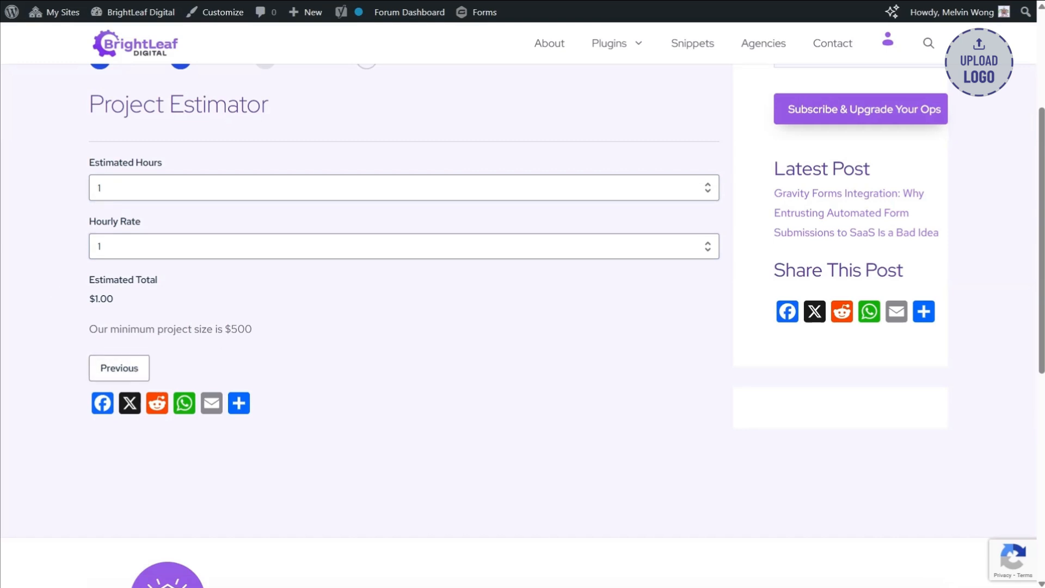
pyautogui.moveTo(257, 342); pyautogui.dragTo(88, 330)
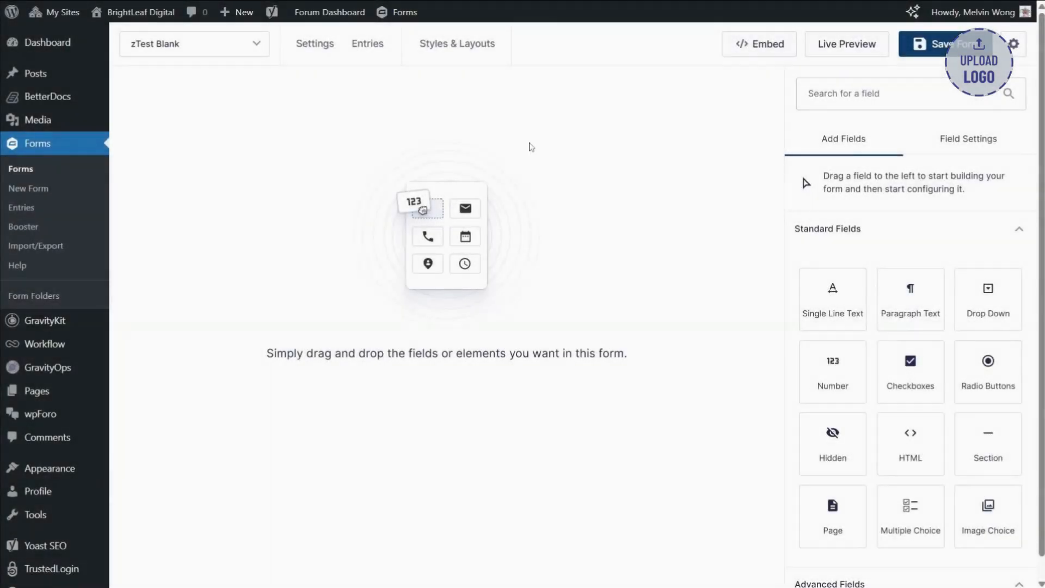
# - Add three Page fields to the empty zTest Blank form to split it into four pages
pyautogui.click(220, 48)
pyautogui.click(242, 54)
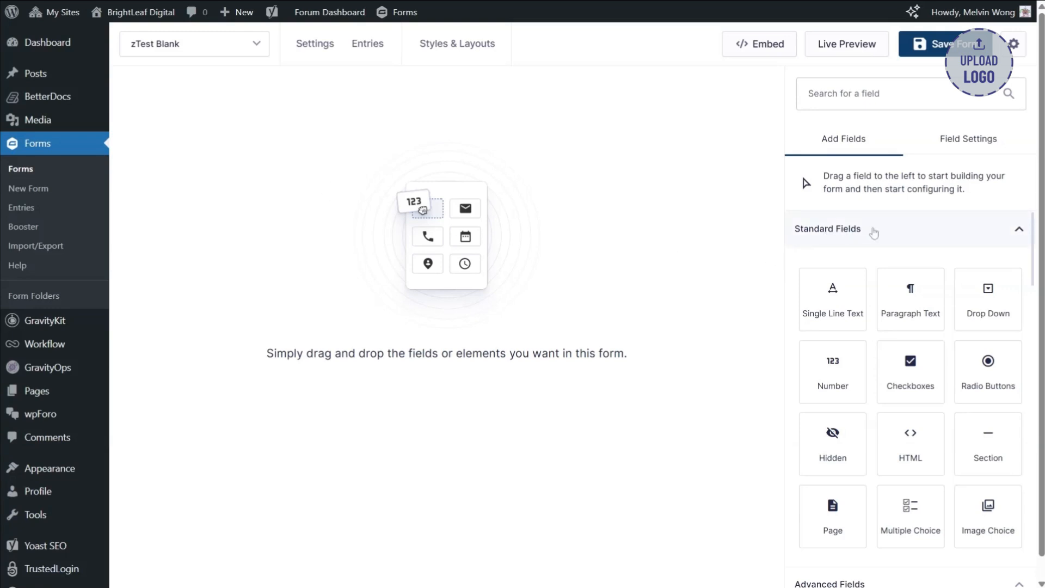
pyautogui.moveTo(833, 515); pyautogui.dragTo(436, 198)
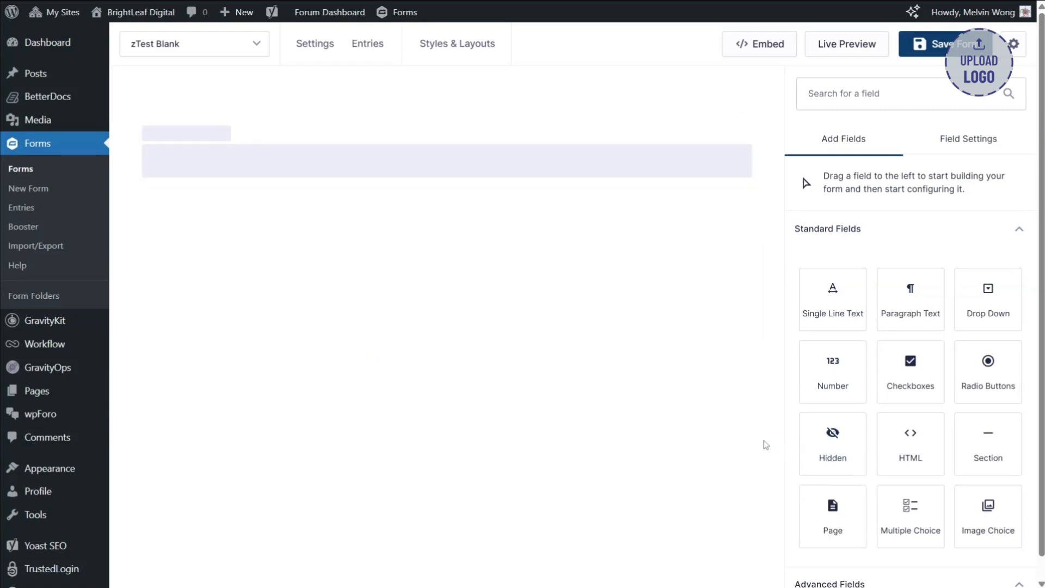
pyautogui.moveTo(839, 515); pyautogui.dragTo(536, 242)
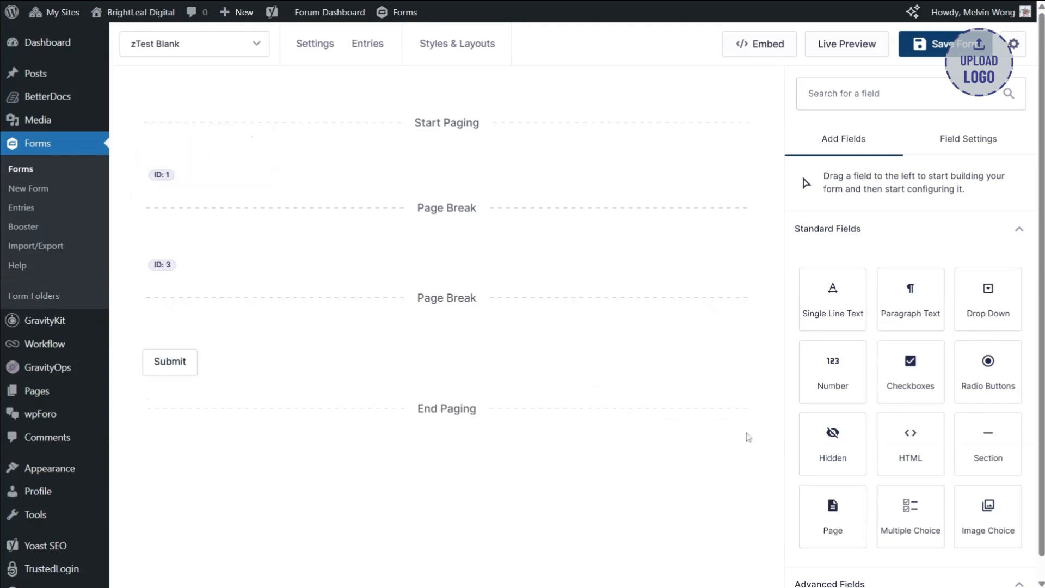
pyautogui.moveTo(829, 509); pyautogui.dragTo(513, 309)
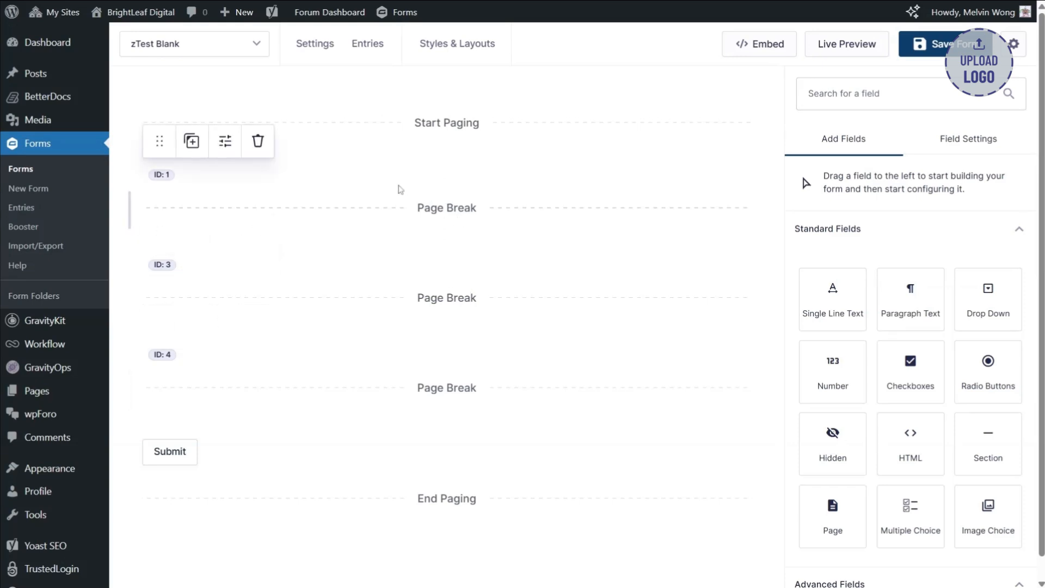
# - Set the form's progress indicator to Steps and name pages 1 to 4 Intake, Assets, Estimator and Review
pyautogui.click(439, 134)
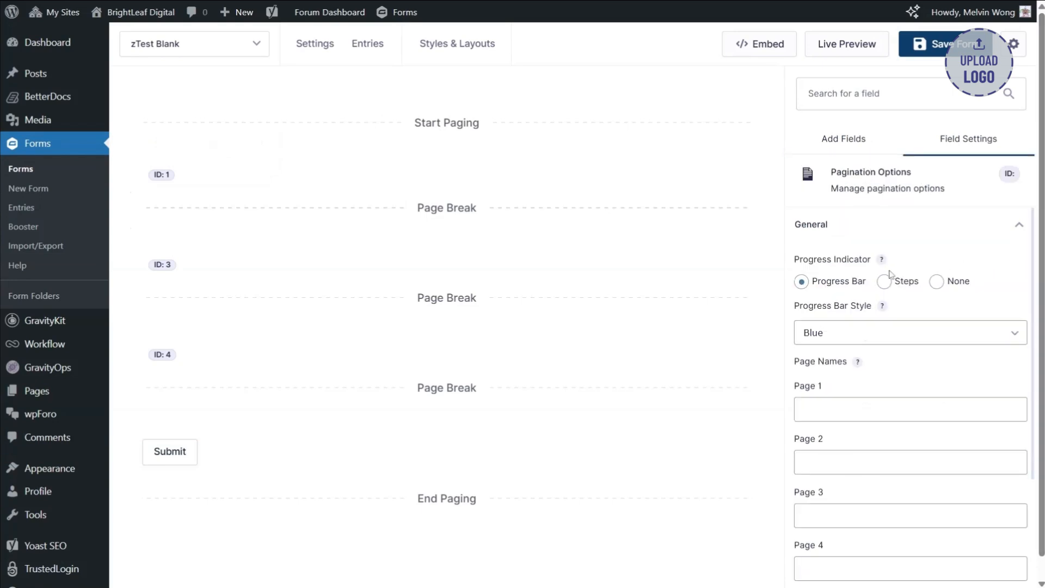
pyautogui.click(885, 282)
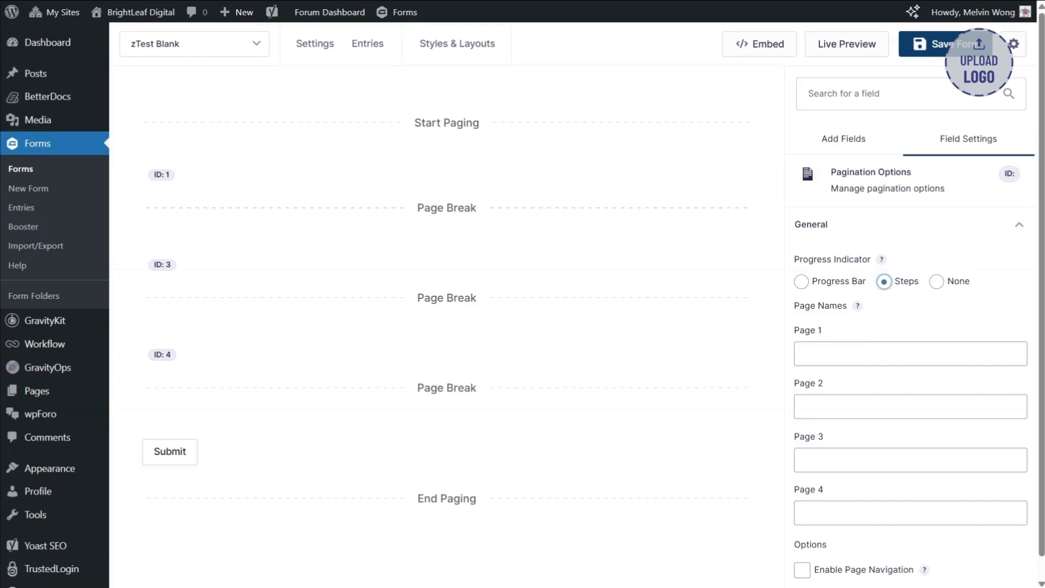
pyautogui.click(883, 354)
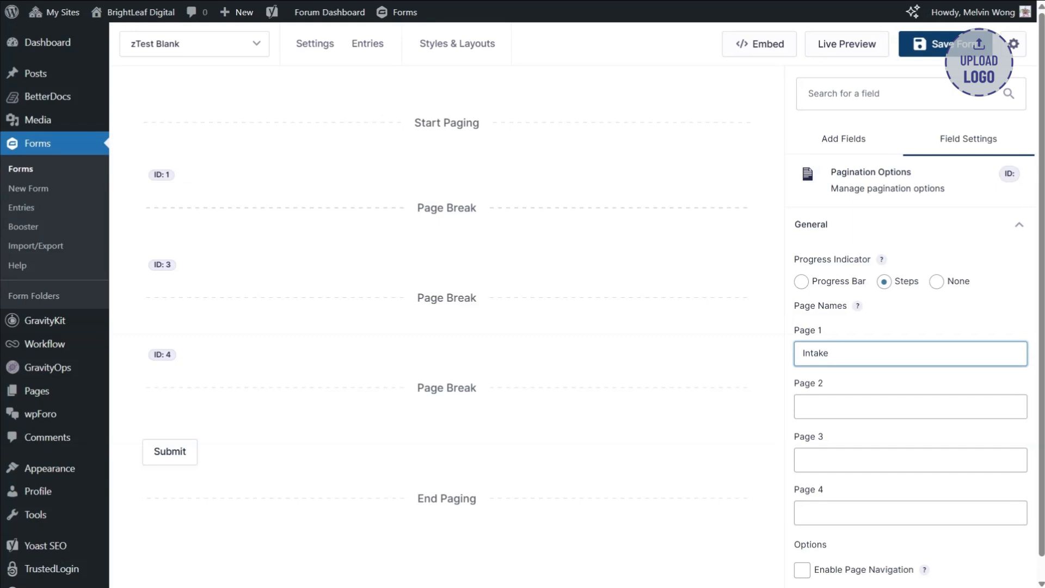
pyautogui.click(883, 406)
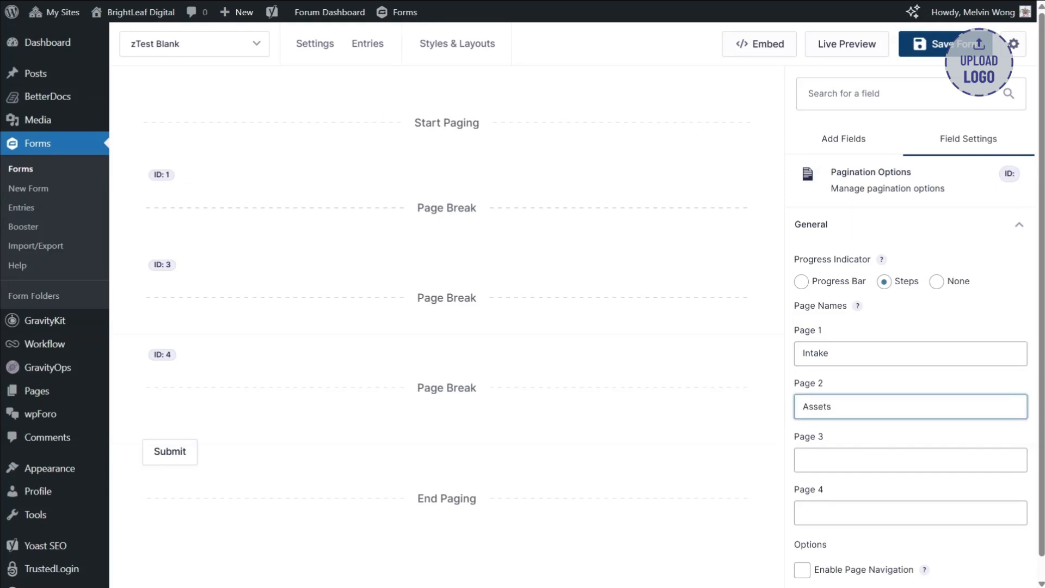
pyautogui.press('Tab')
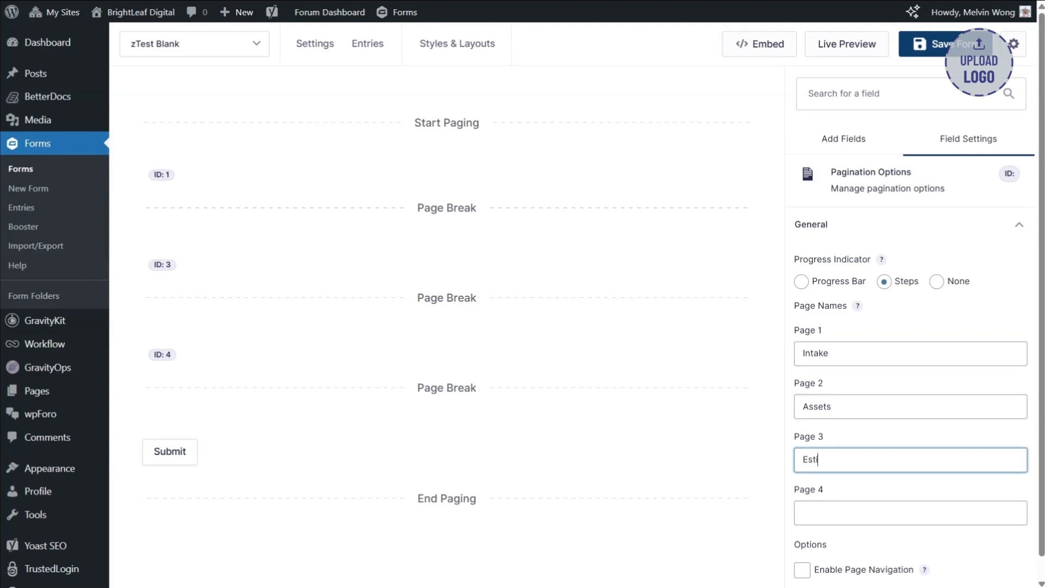
pyautogui.write('Estimator')
pyautogui.press('Tab')
pyautogui.write('Re')
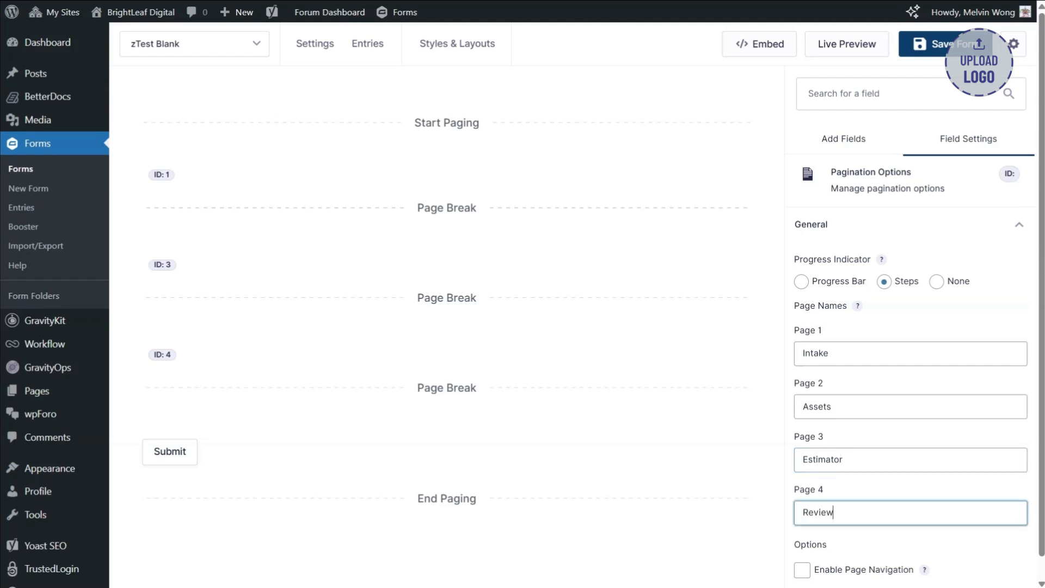
# - Add a Section field on the first page above the page break and label it "Custom Project Intake Form"
pyautogui.click(442, 193)
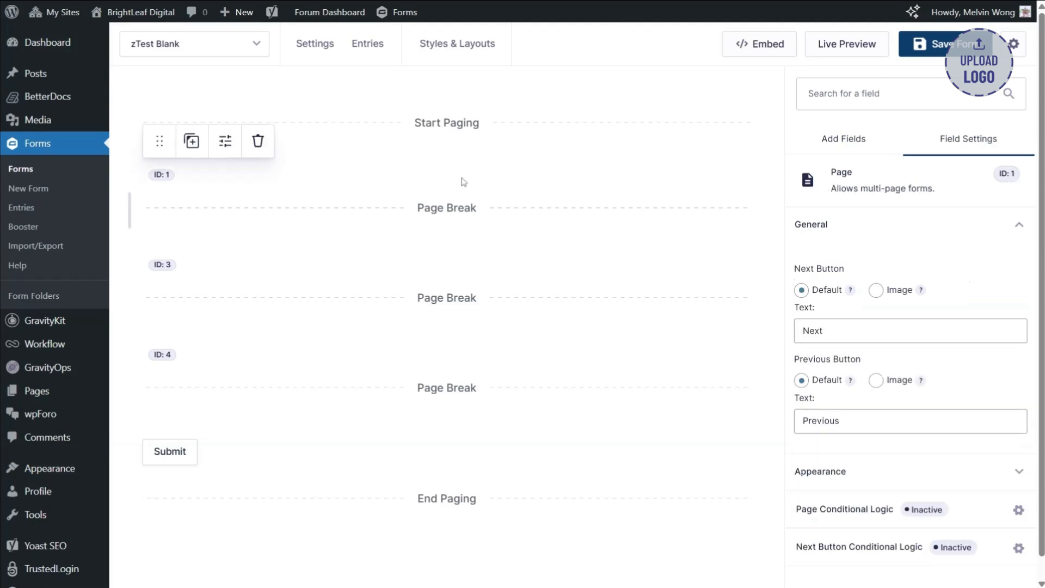
pyautogui.click(863, 138)
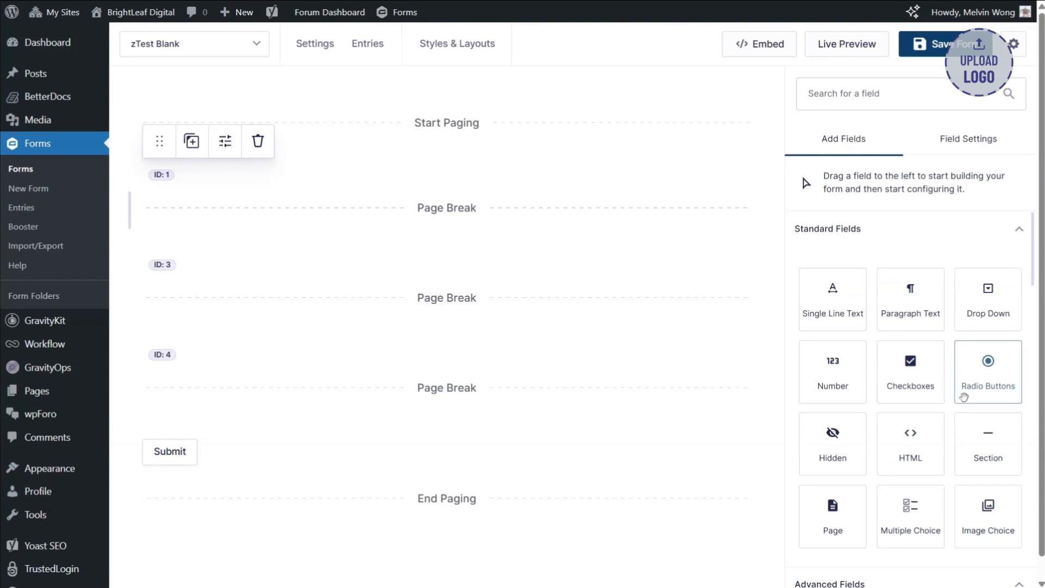
pyautogui.moveTo(974, 435); pyautogui.dragTo(410, 161)
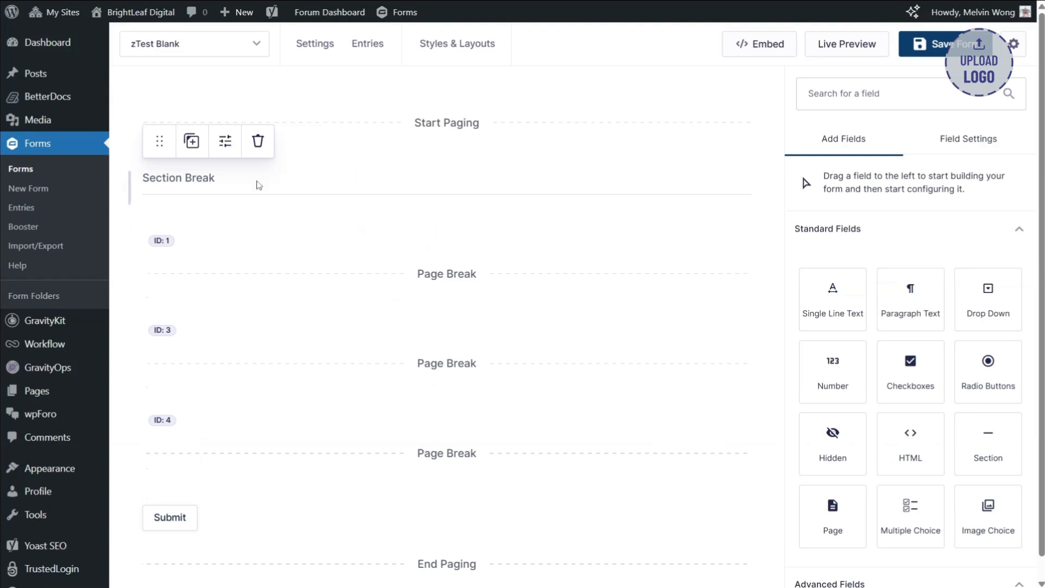
pyautogui.click(258, 185)
pyautogui.click(904, 325)
pyautogui.hotkey('ctrl', 'a')
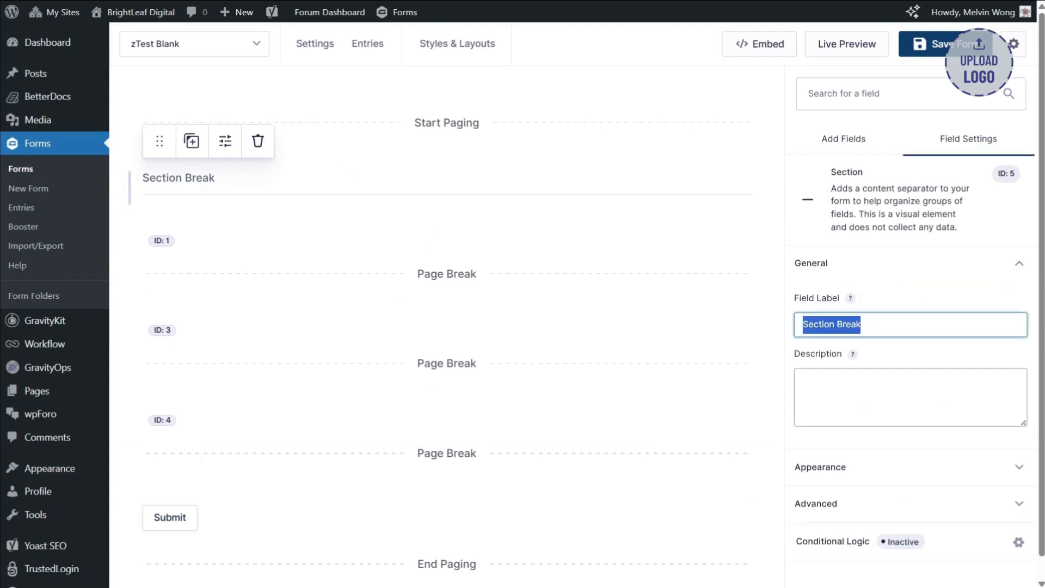
pyautogui.write('Custom')
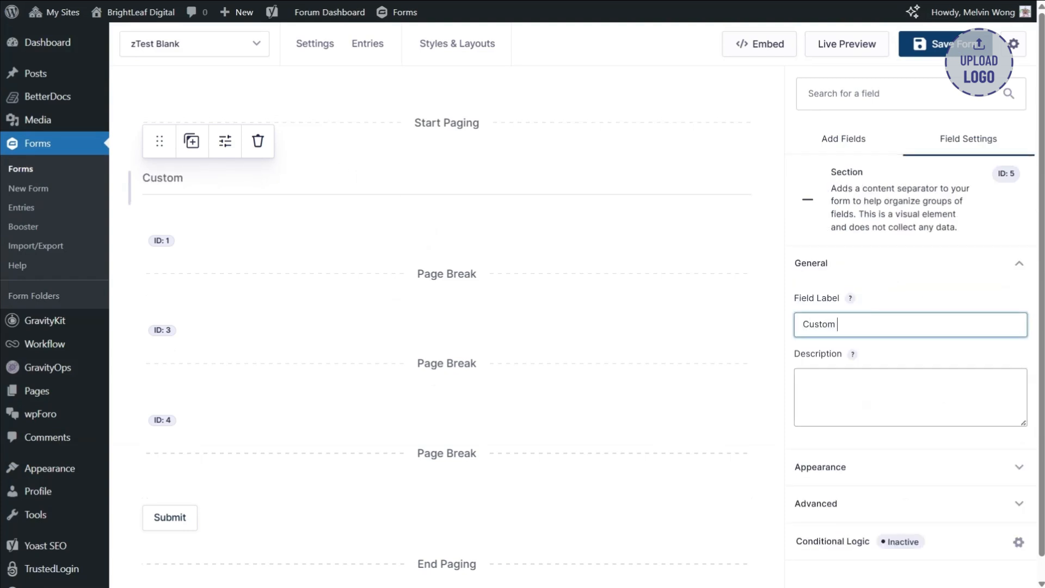
pyautogui.write(' Project Intake Form')
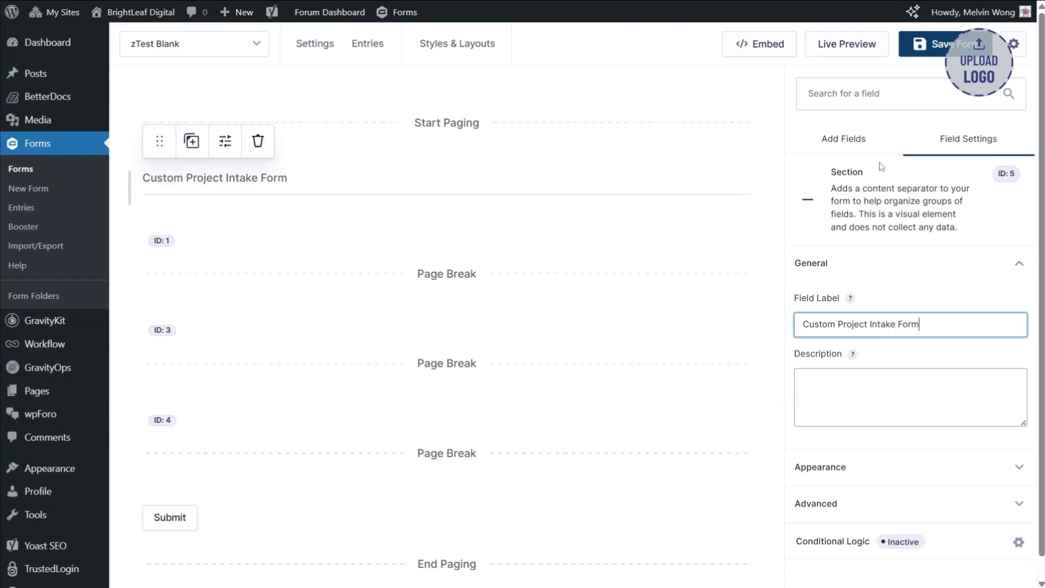
# - Add a Name field and an Email field beneath the section heading on the first page
pyautogui.click(860, 150)
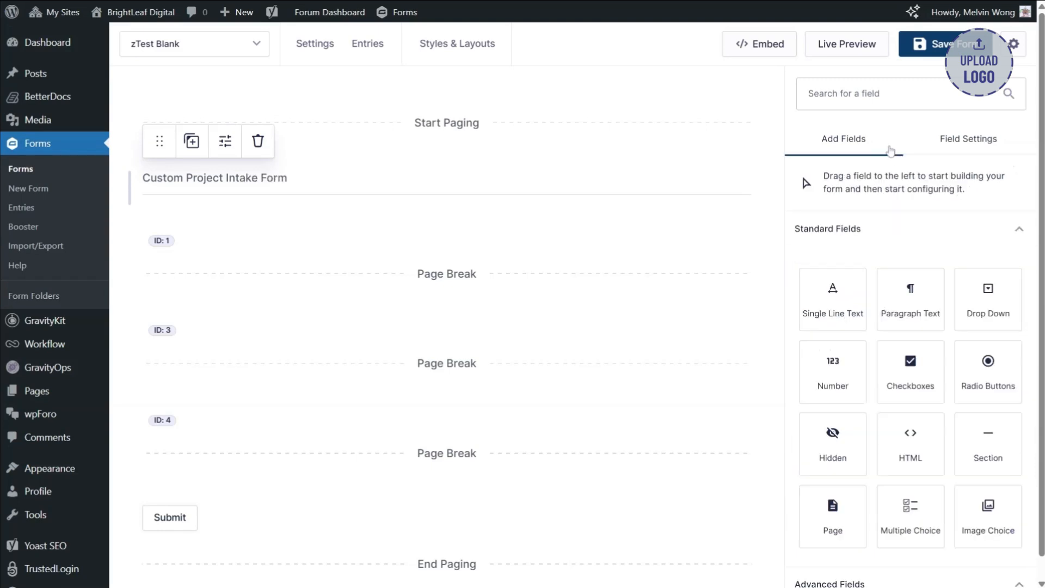
pyautogui.scroll(-1, 891, 364)
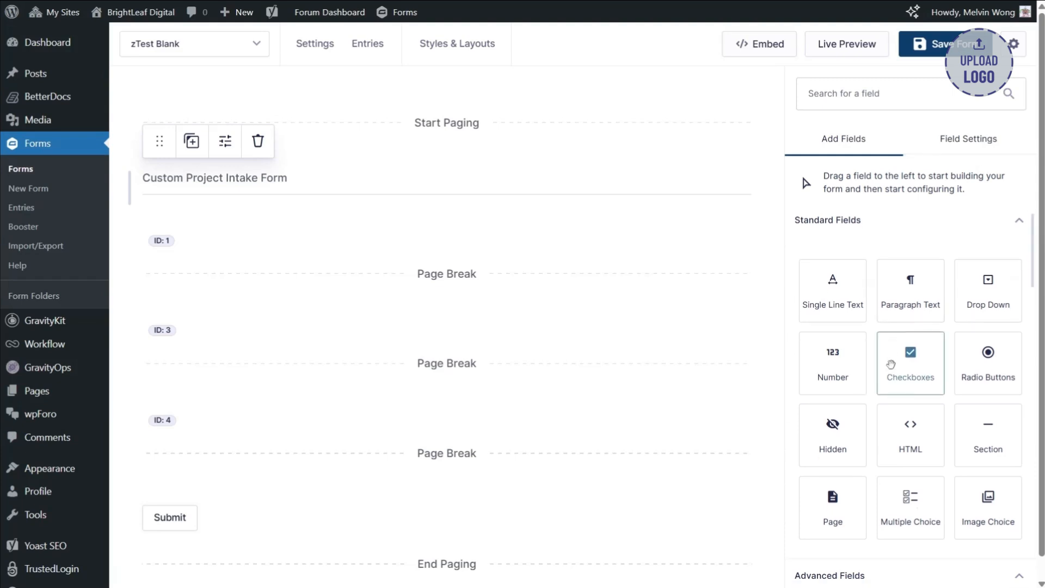
pyautogui.scroll(1, 896, 360)
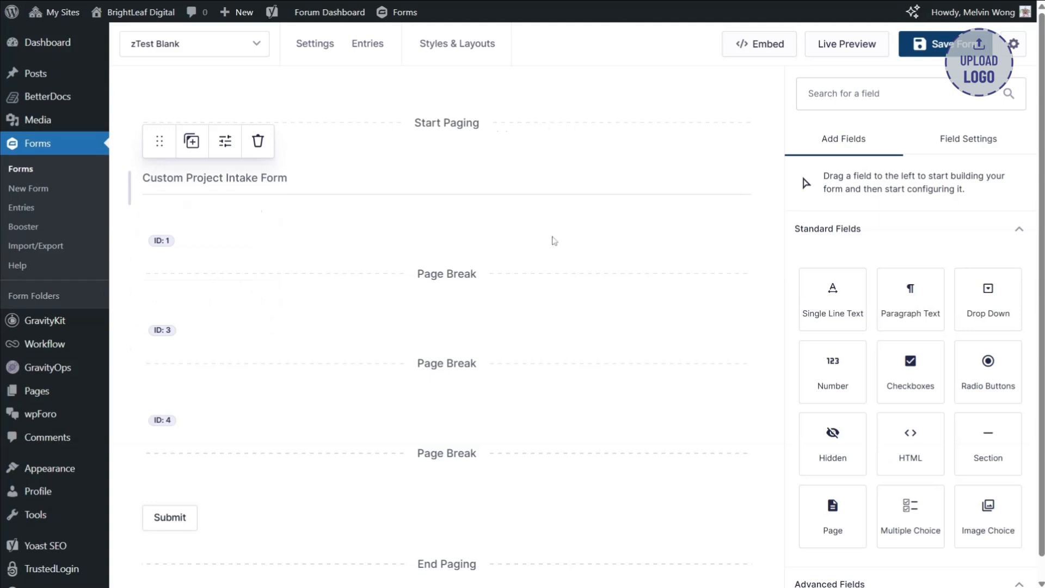
pyautogui.scroll(-6, 918, 329)
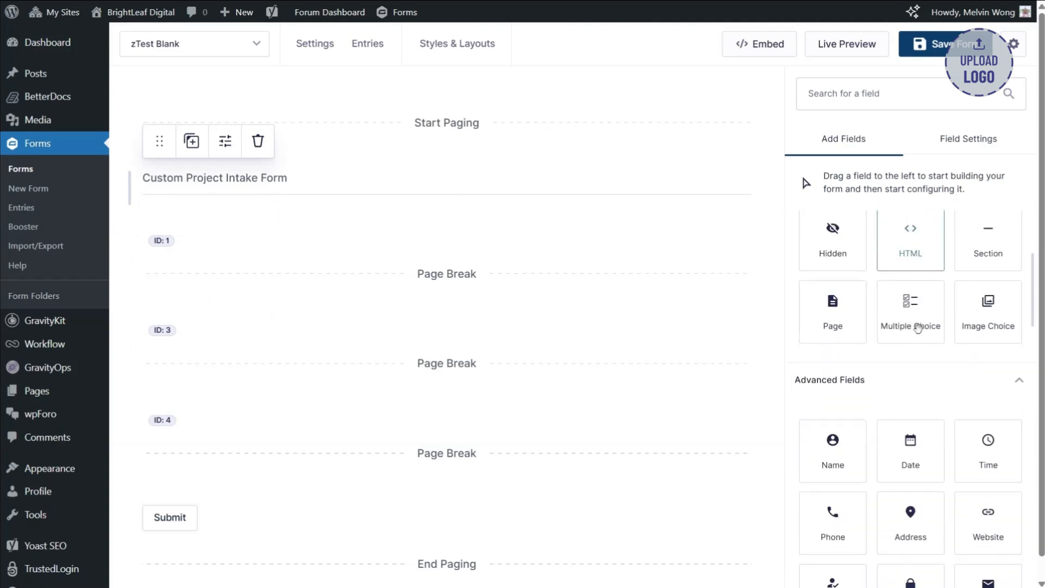
pyautogui.moveTo(845, 322); pyautogui.dragTo(280, 205)
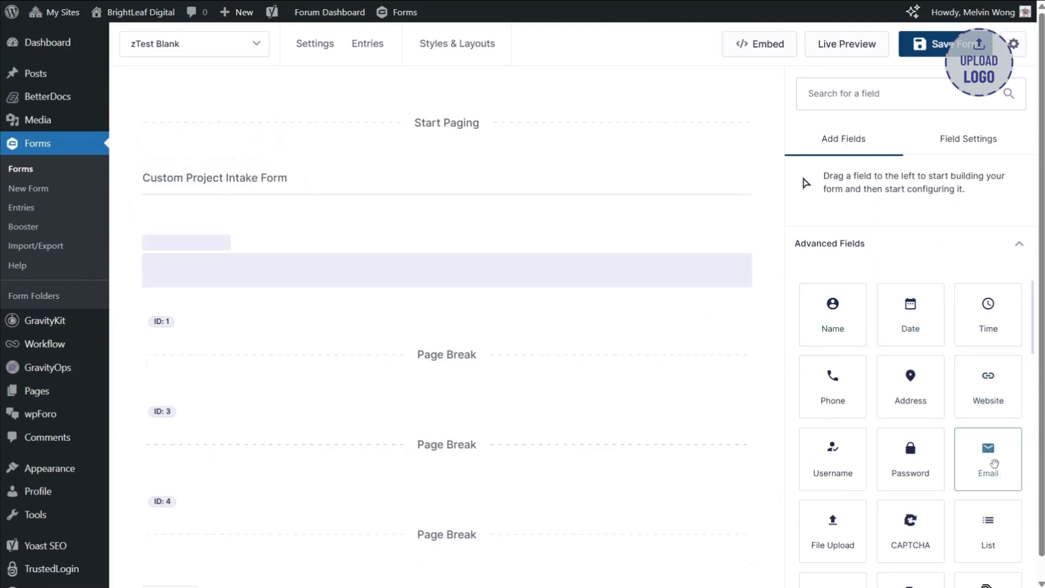
pyautogui.moveTo(990, 460); pyautogui.dragTo(392, 328)
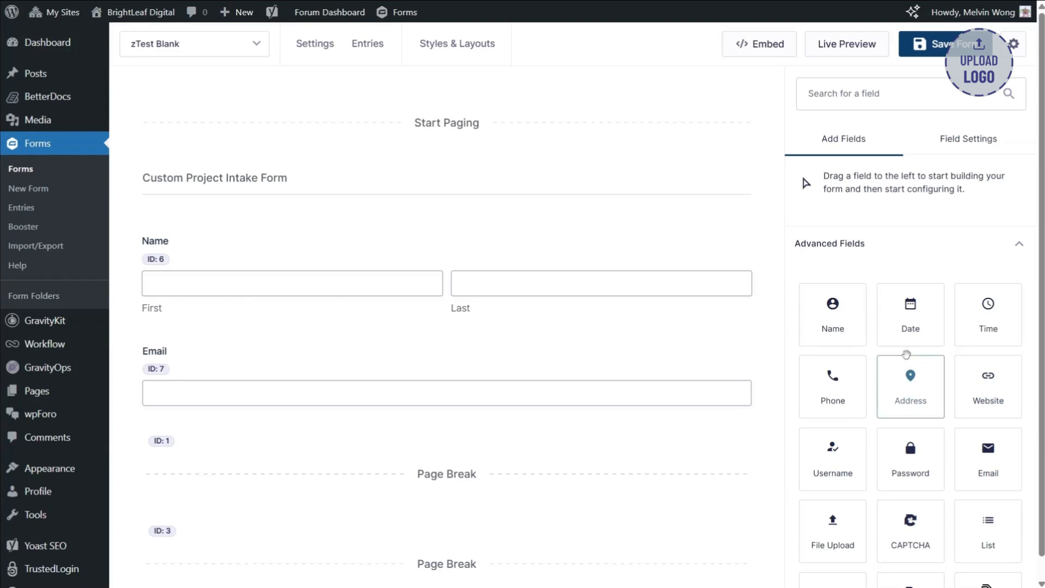
# - Add a Radio Buttons field beneath the Email field on the first page and label it "Do you have existing design assets?"
pyautogui.scroll(5, 908, 316)
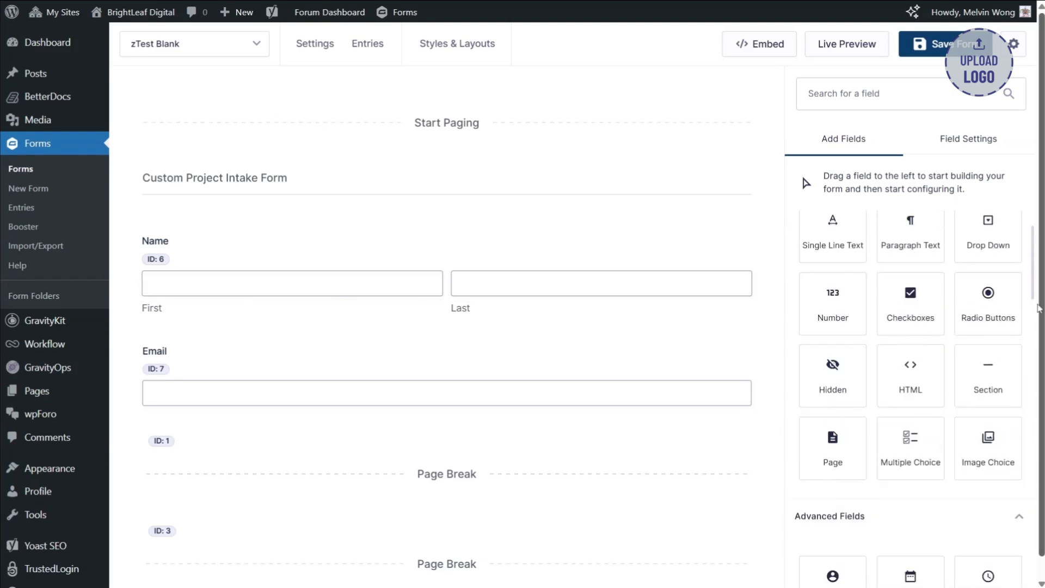
pyautogui.moveTo(988, 305); pyautogui.dragTo(359, 417)
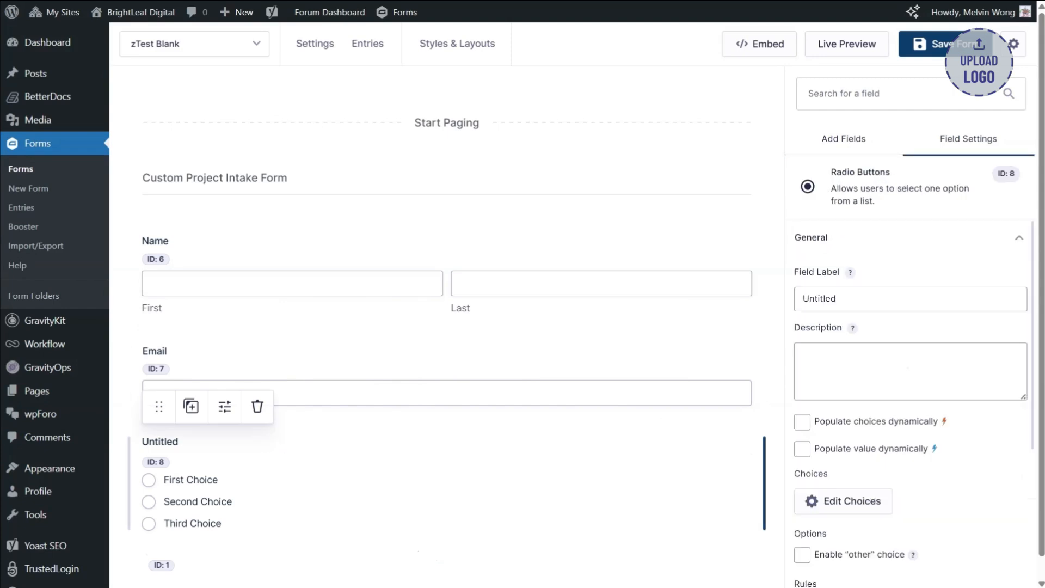
pyautogui.click(910, 299)
pyautogui.hotkey('ctrl', 'a')
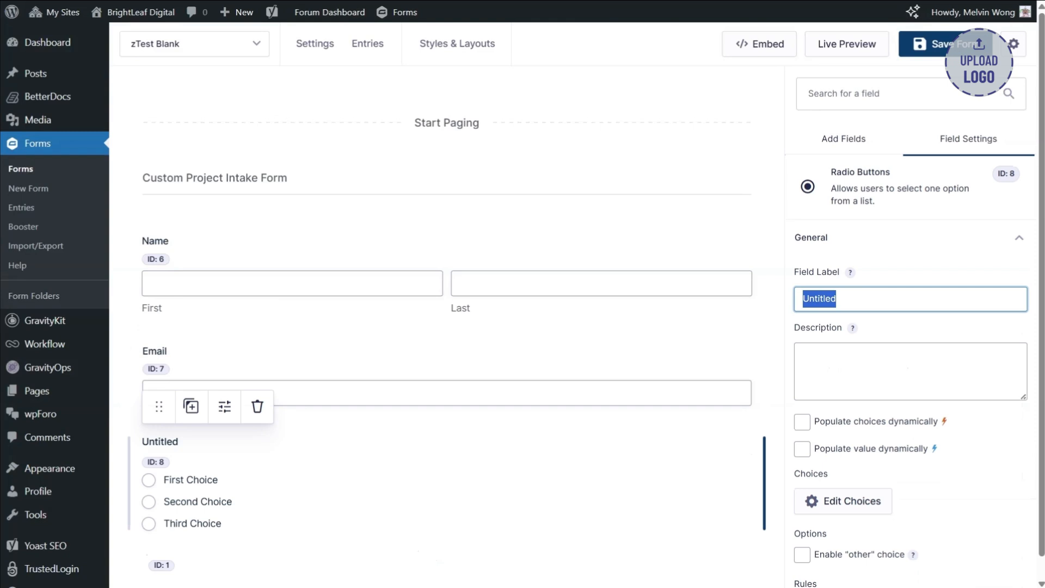
pyautogui.write('Do you h')
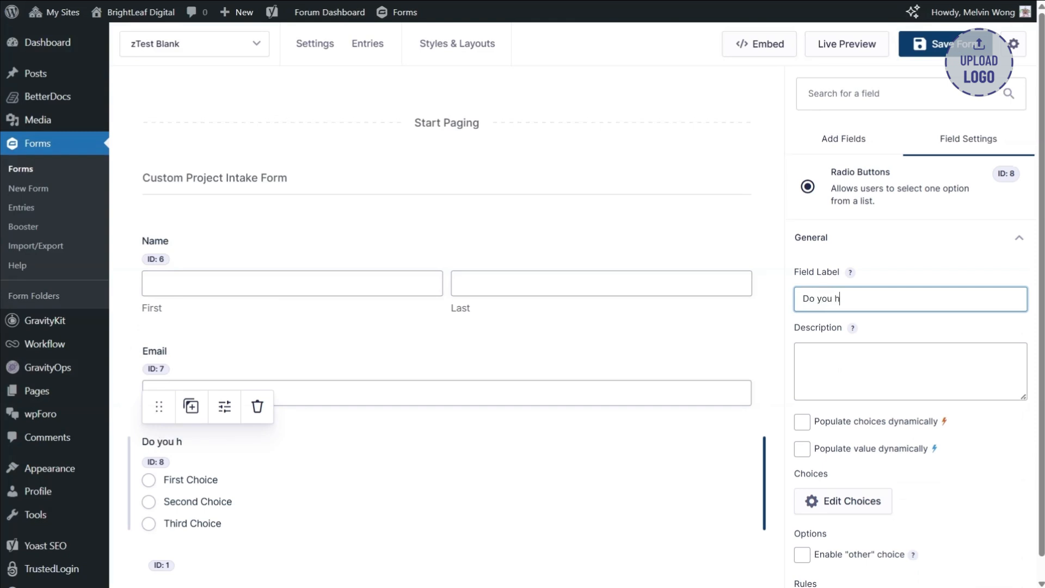
pyautogui.write('ave existing des')
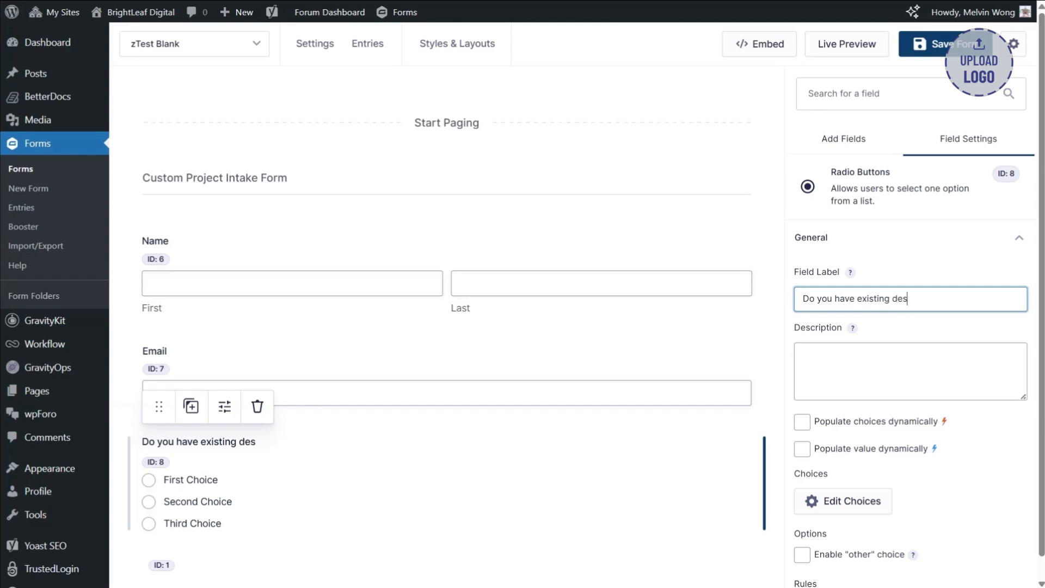
pyautogui.write('ign assets?')
# - Remove the third choice from the design-assets question and label the remaining two choices Yes and No
pyautogui.scroll(-1, 909, 381)
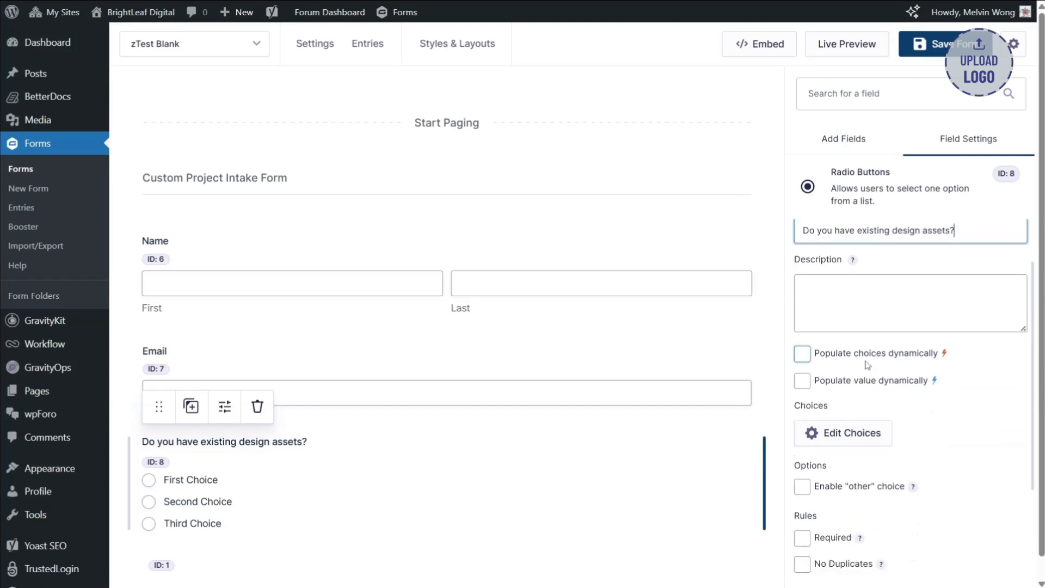
pyautogui.click(844, 433)
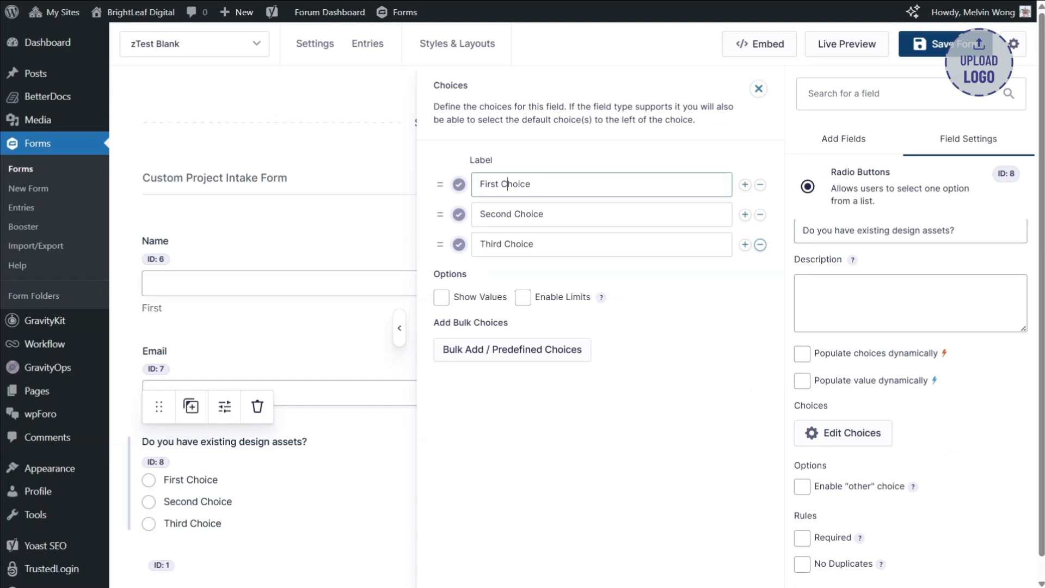
pyautogui.click(760, 245)
pyautogui.hotkey('ctrl', 'a')
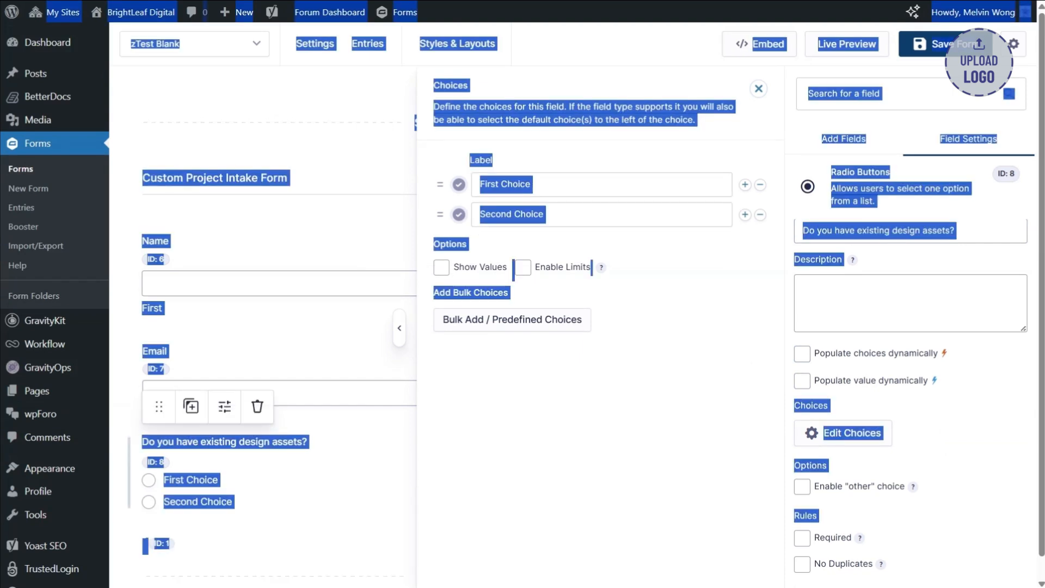
pyautogui.click(507, 184)
pyautogui.hotkey('ctrl', 'a')
pyautogui.write('Y')
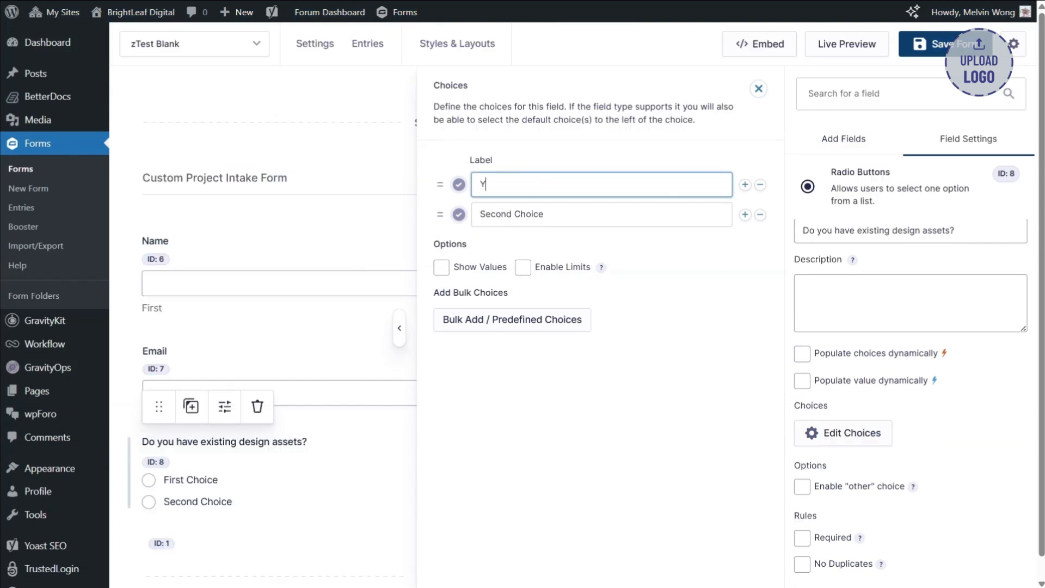
pyautogui.click(500, 215)
pyautogui.hotkey('ctrl', 'a')
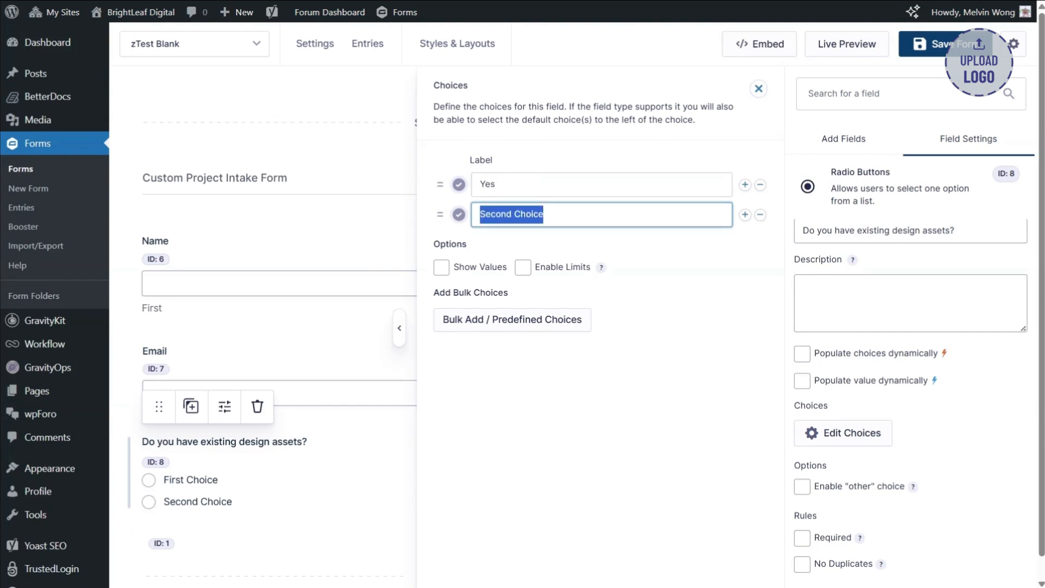
pyautogui.write('n')
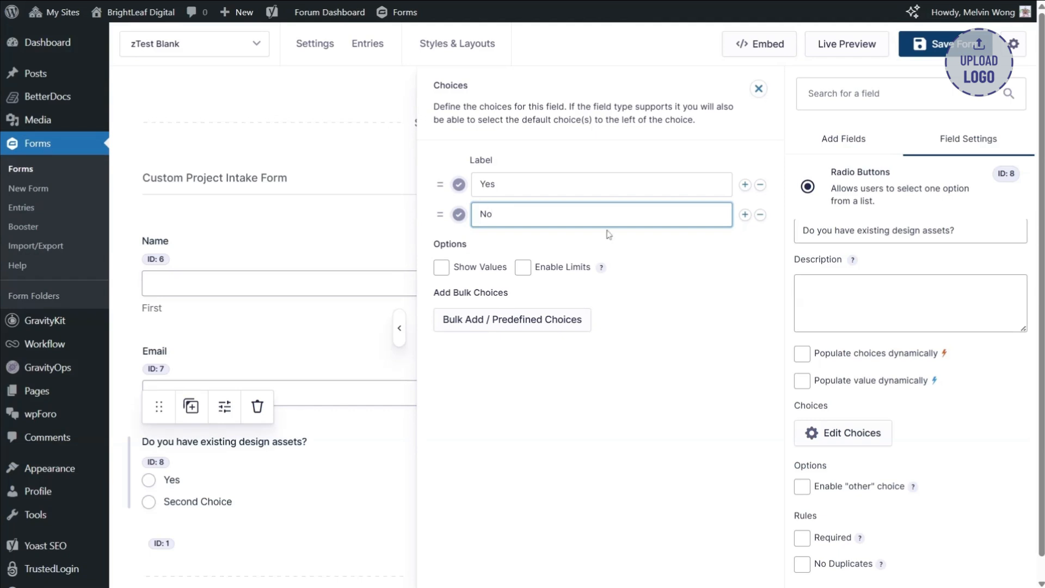
pyautogui.click(647, 405)
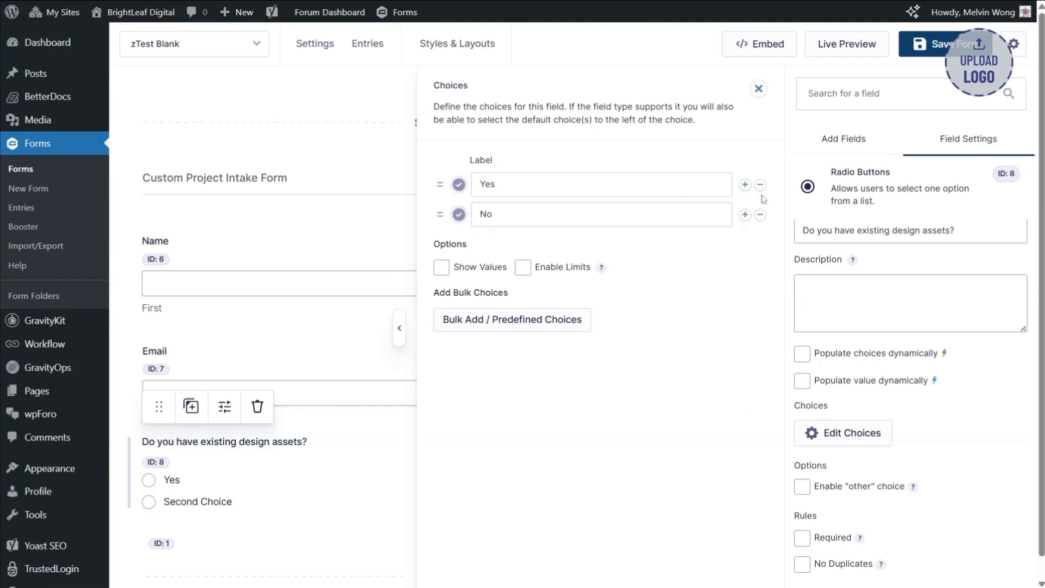
pyautogui.click(758, 90)
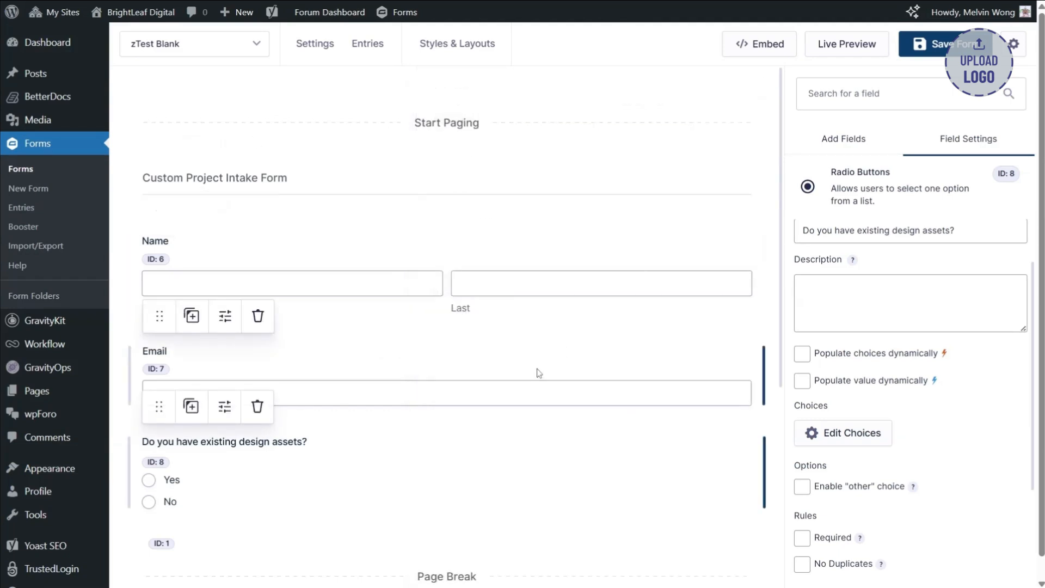
# - Add a Section field on the second page, below the first page break, and label it "Design Assets"
pyautogui.scroll(-4, 539, 373)
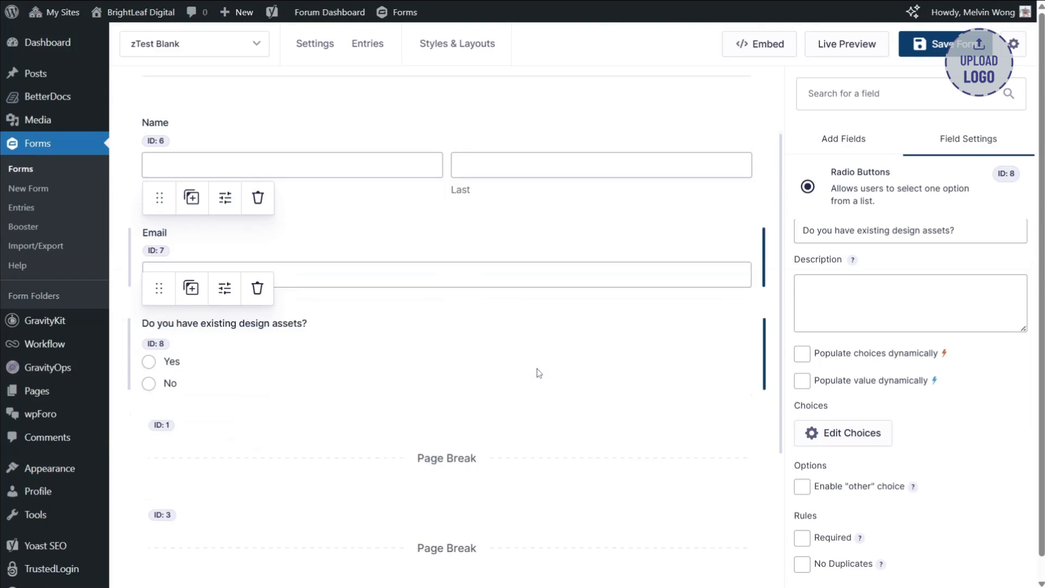
pyautogui.click(587, 334)
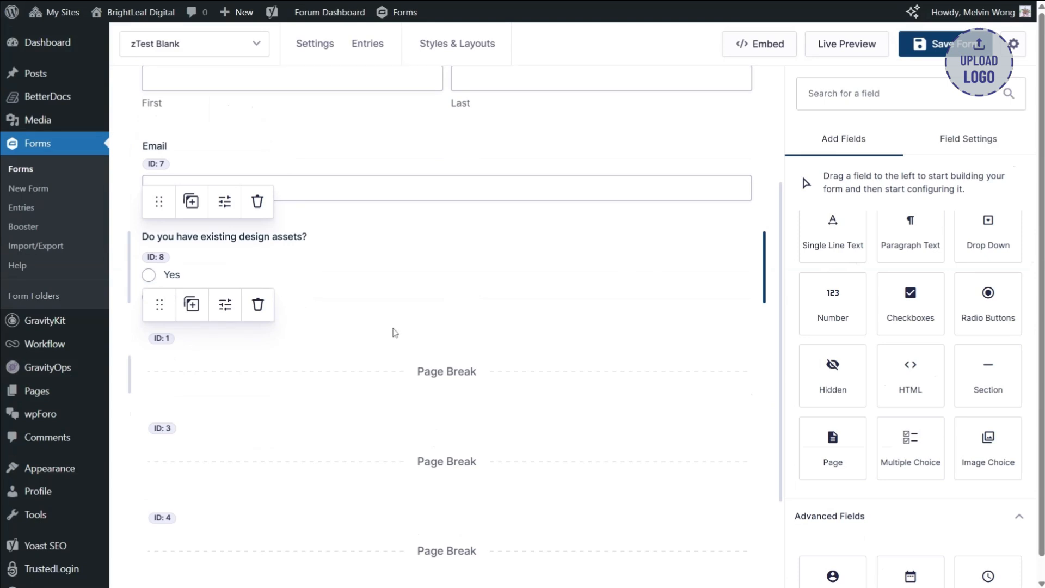
pyautogui.scroll(-1, 395, 333)
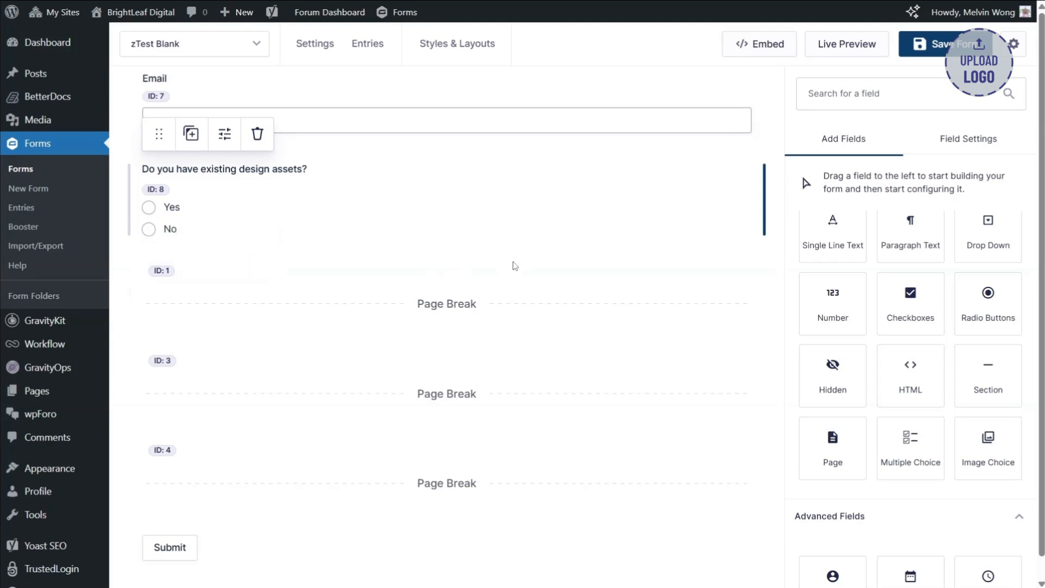
pyautogui.moveTo(996, 376); pyautogui.dragTo(375, 327)
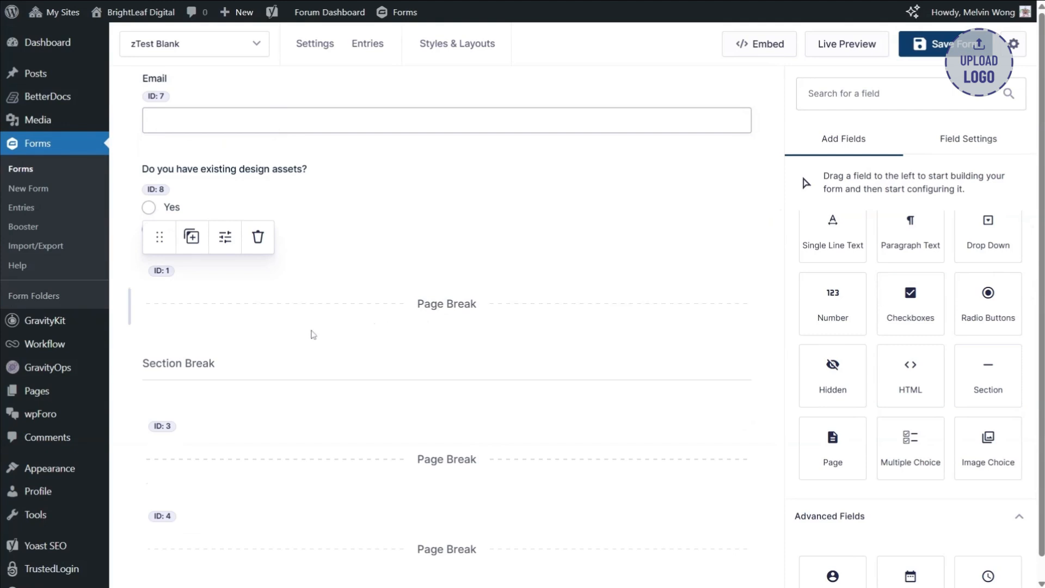
pyautogui.click(229, 369)
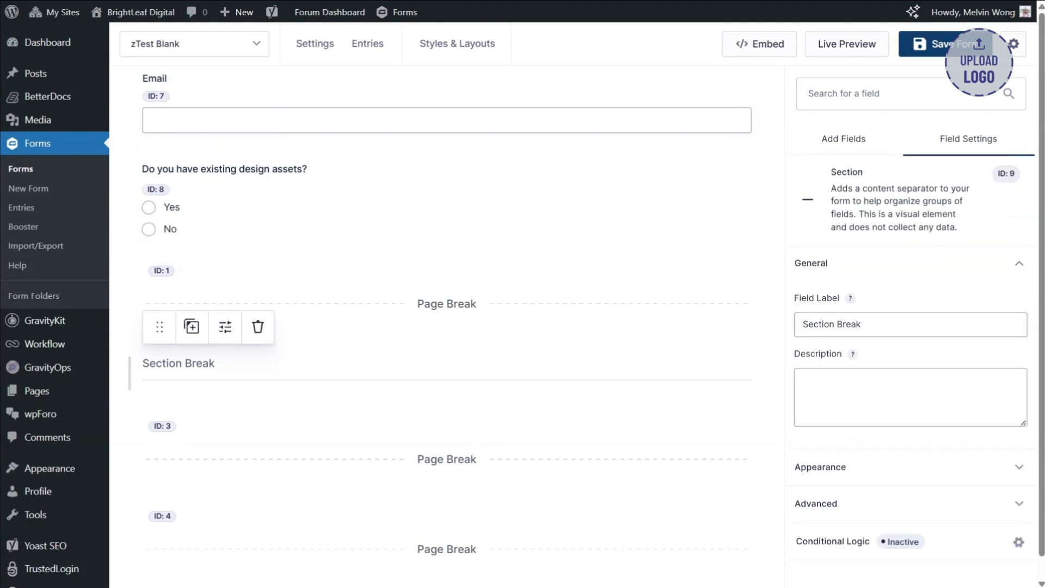
pyautogui.click(890, 326)
pyautogui.hotkey('ctrl', 'a')
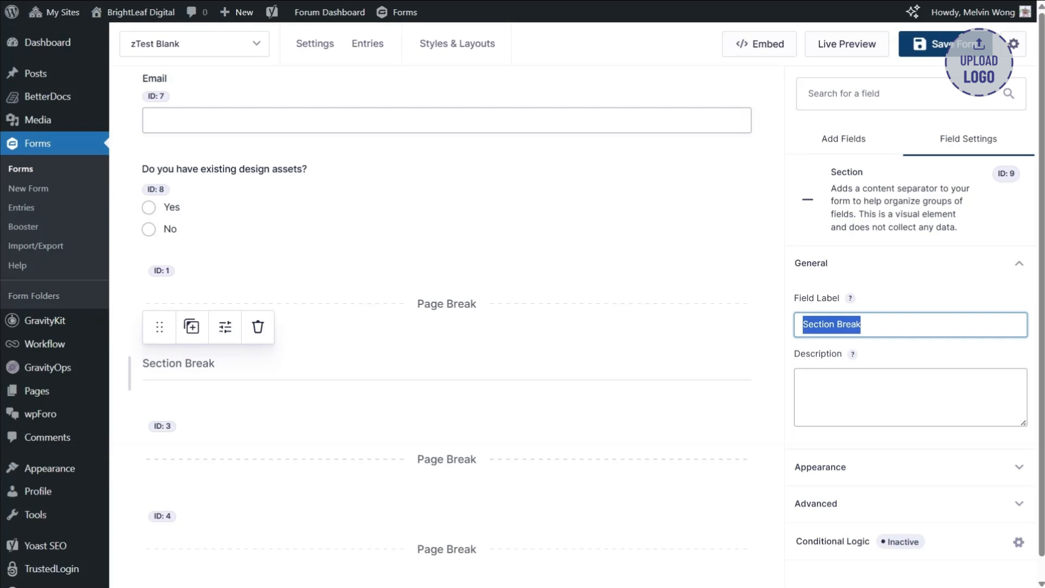
pyautogui.write('Design A')
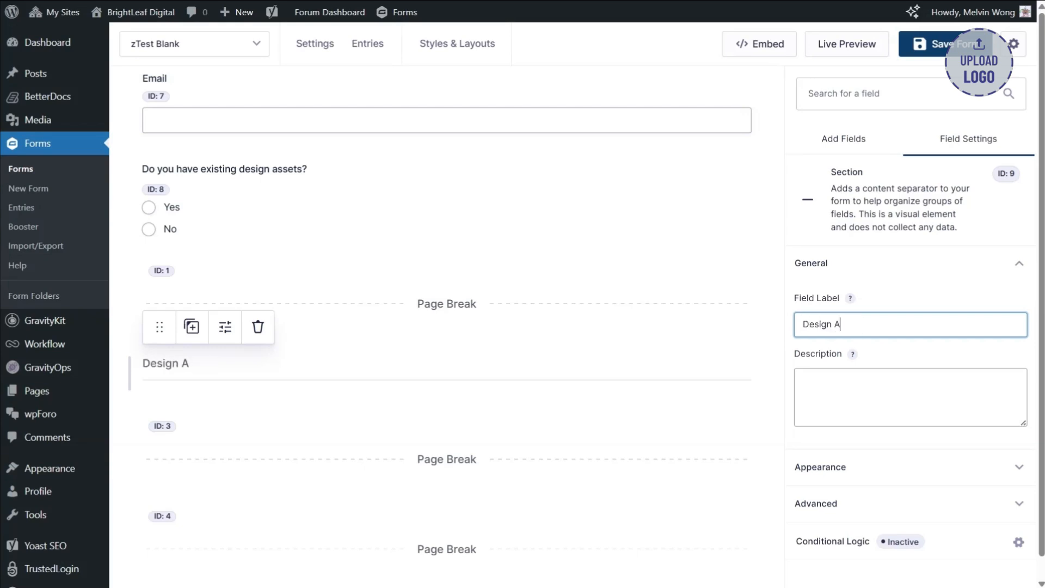
pyautogui.write('ssets')
# - Add a File Upload field beneath the Design Assets section on the second page
pyautogui.click(842, 141)
pyautogui.scroll(-3, 708, 316)
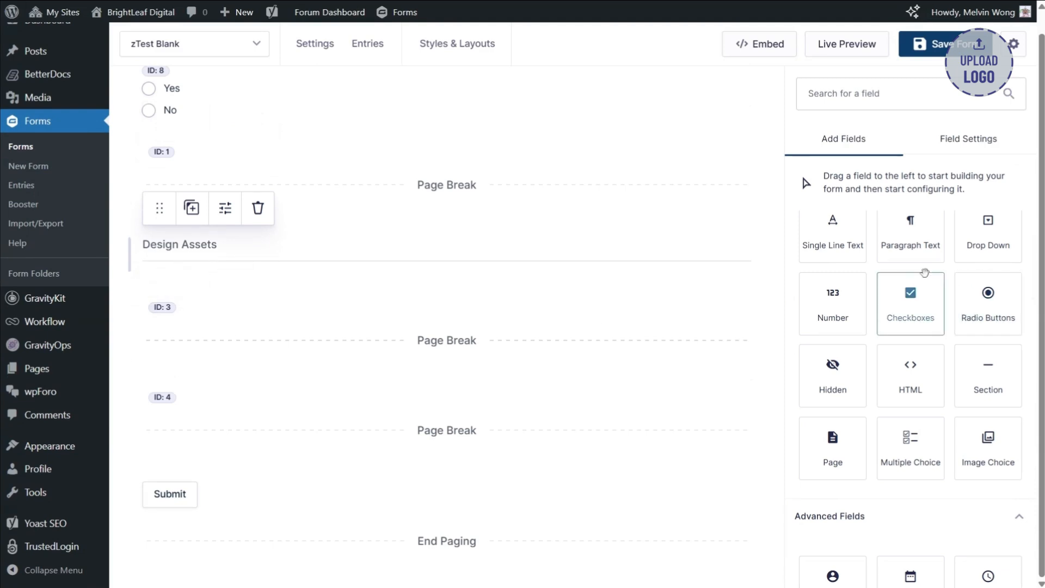
pyautogui.scroll(-3, 918, 330)
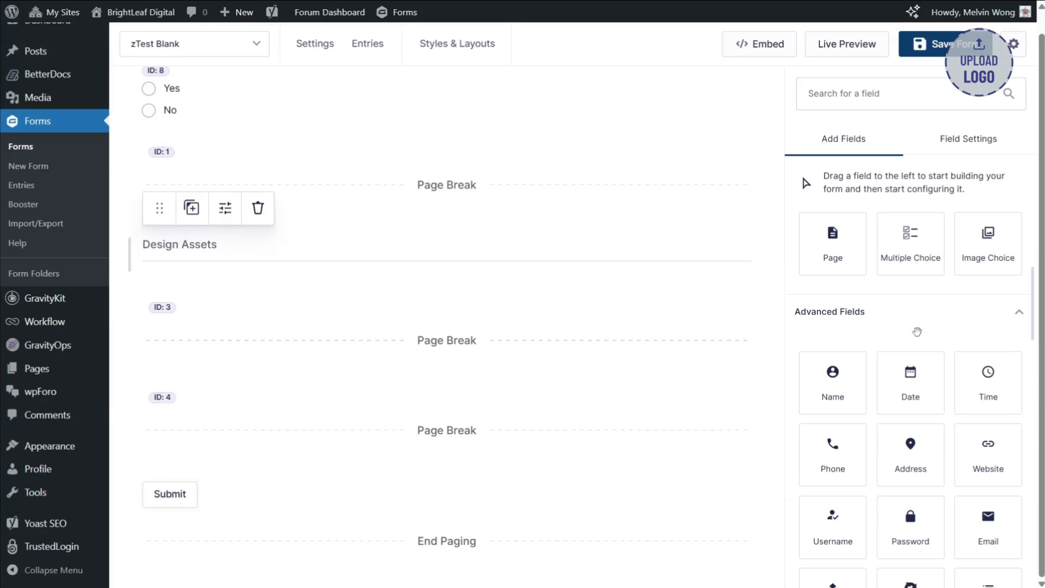
pyautogui.scroll(-2, 918, 332)
pyautogui.scroll(6, 918, 332)
pyautogui.scroll(-5, 917, 333)
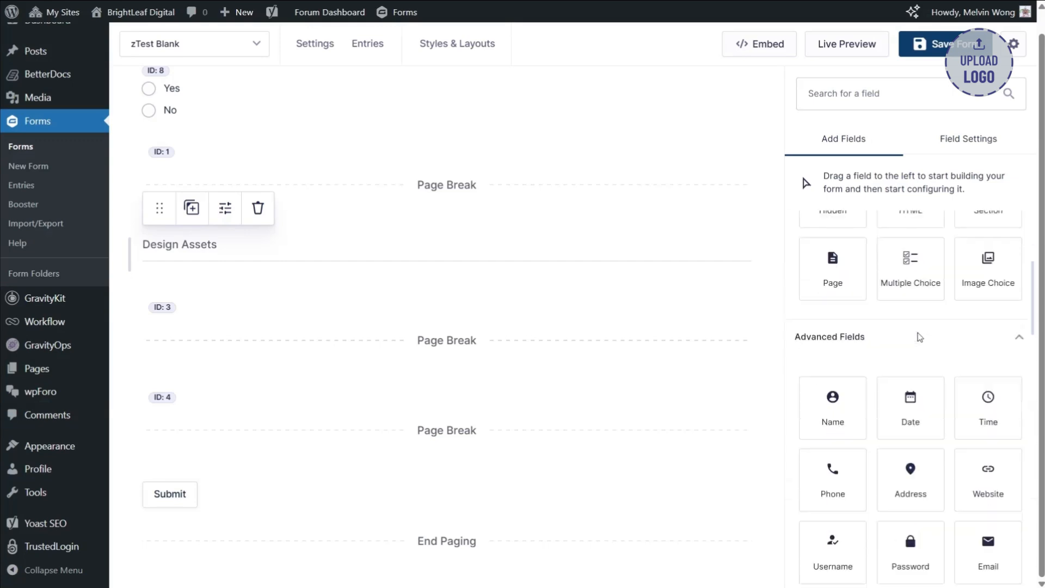
pyautogui.scroll(-1, 864, 391)
pyautogui.moveTo(845, 443); pyautogui.dragTo(413, 292)
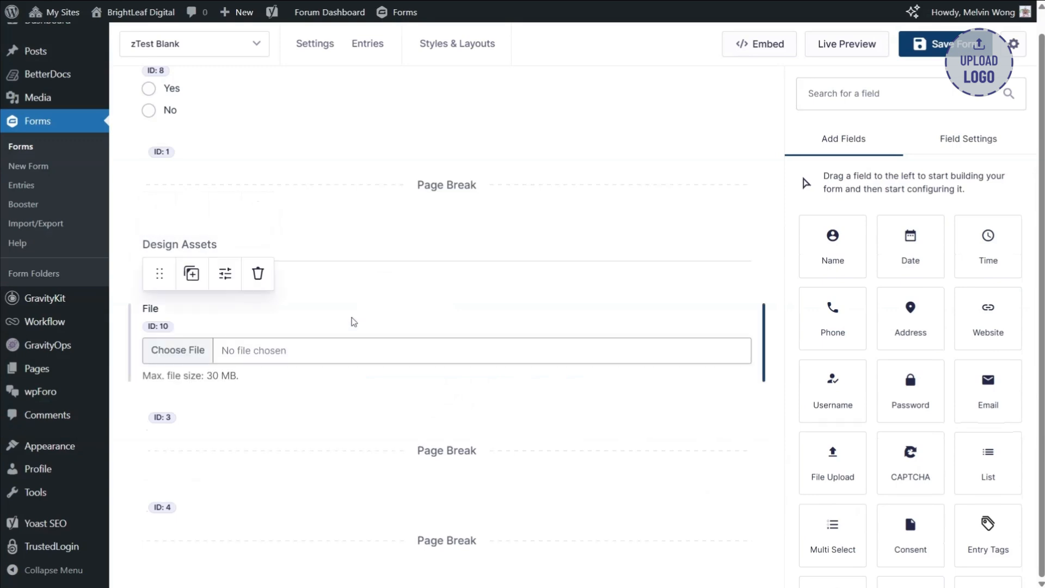
# - Label the file upload field "Upload your files"
pyautogui.click(811, 285)
pyautogui.hotkey('ctrl', 'a')
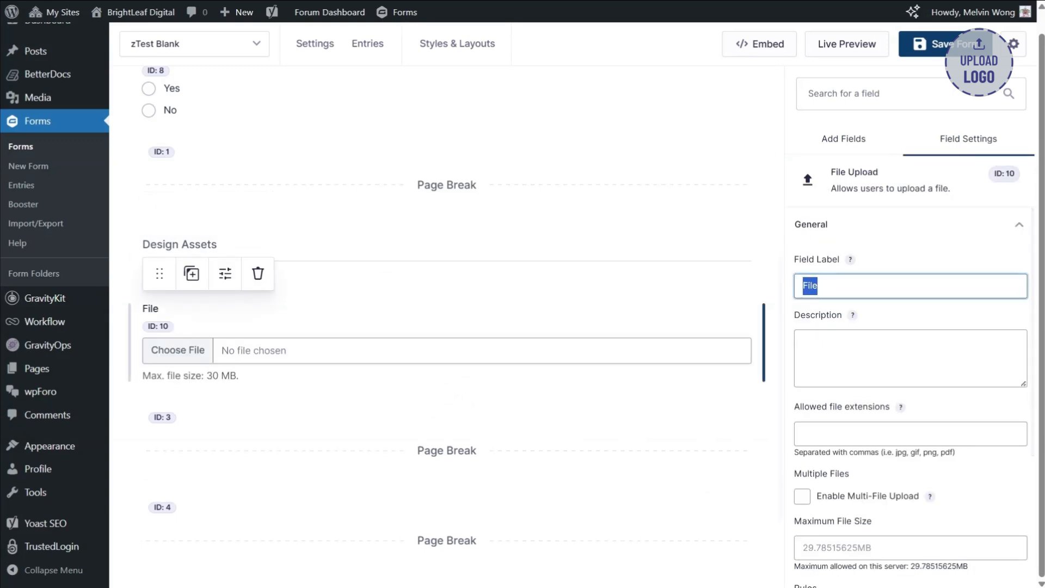
pyautogui.write('Uplo')
pyautogui.press('BackSpace')
pyautogui.press('BackSpace')
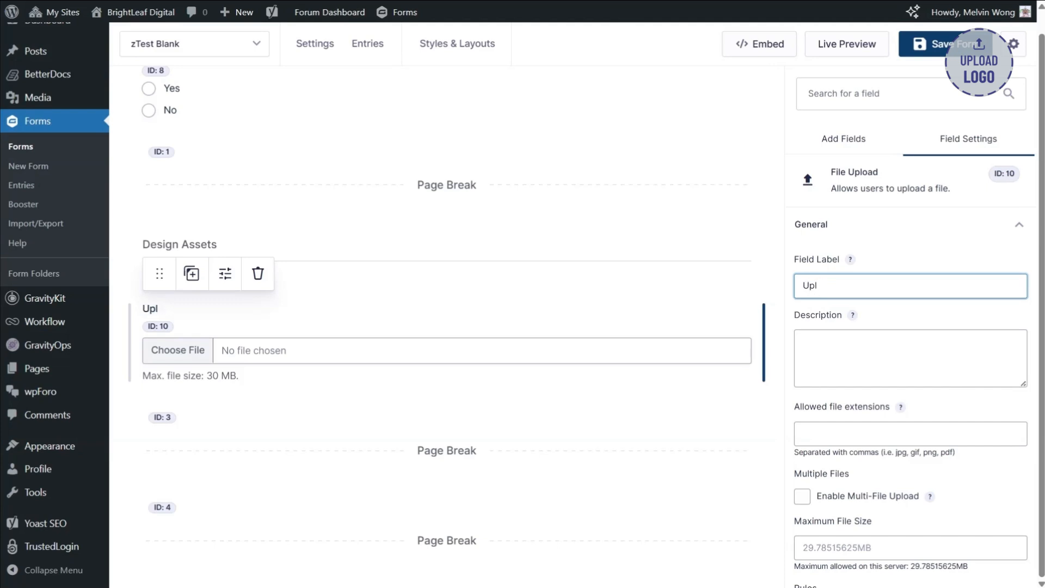
pyautogui.write('oad your files')
# - Enable multi-file upload for the "Upload your files" field and enter "pdf, pnj, ai" as its Maximum Number of Files
pyautogui.scroll(-3, 804, 363)
pyautogui.click(802, 360)
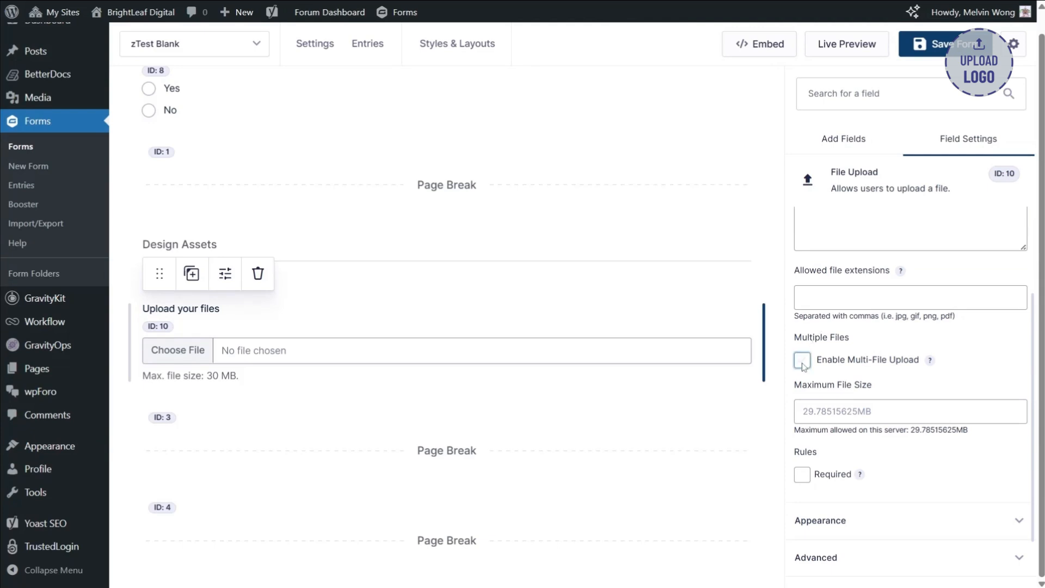
pyautogui.scroll(3, 931, 363)
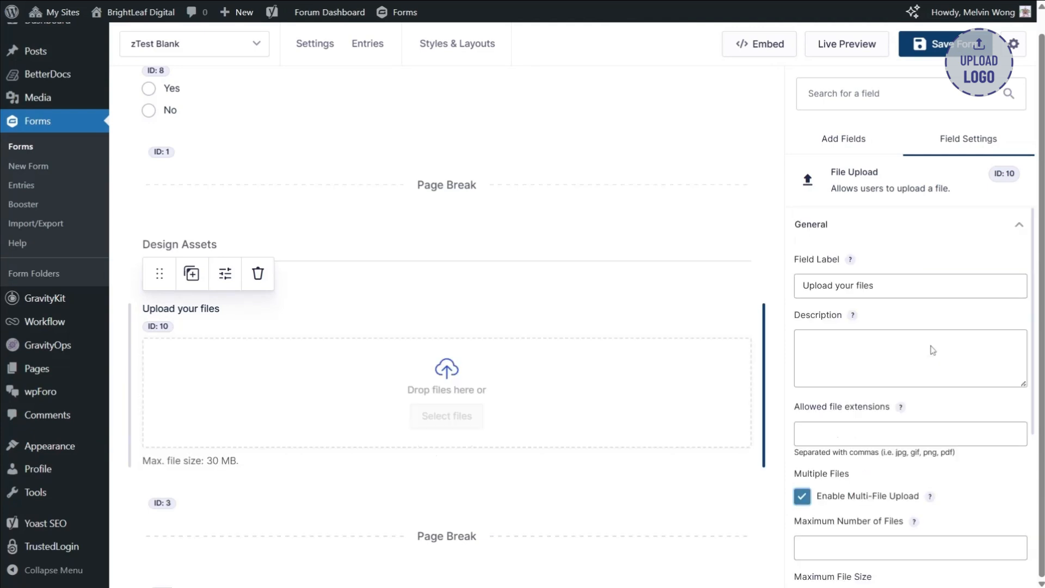
pyautogui.scroll(-5, 889, 373)
pyautogui.click(889, 345)
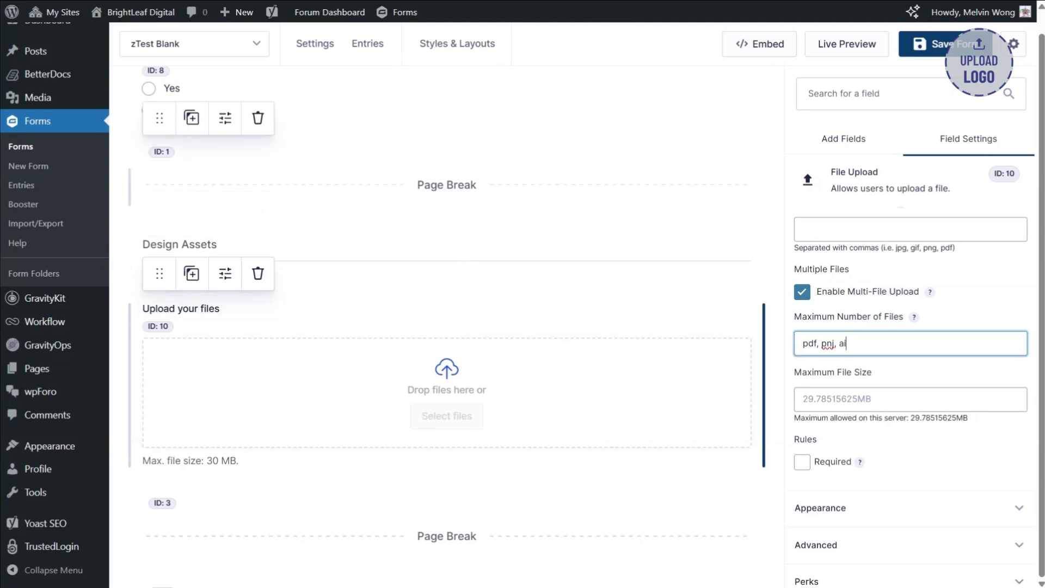
# - Enable page conditional logic on the first page break to show the page if "Do you have existing design assets?" is Yes
pyautogui.click(446, 186)
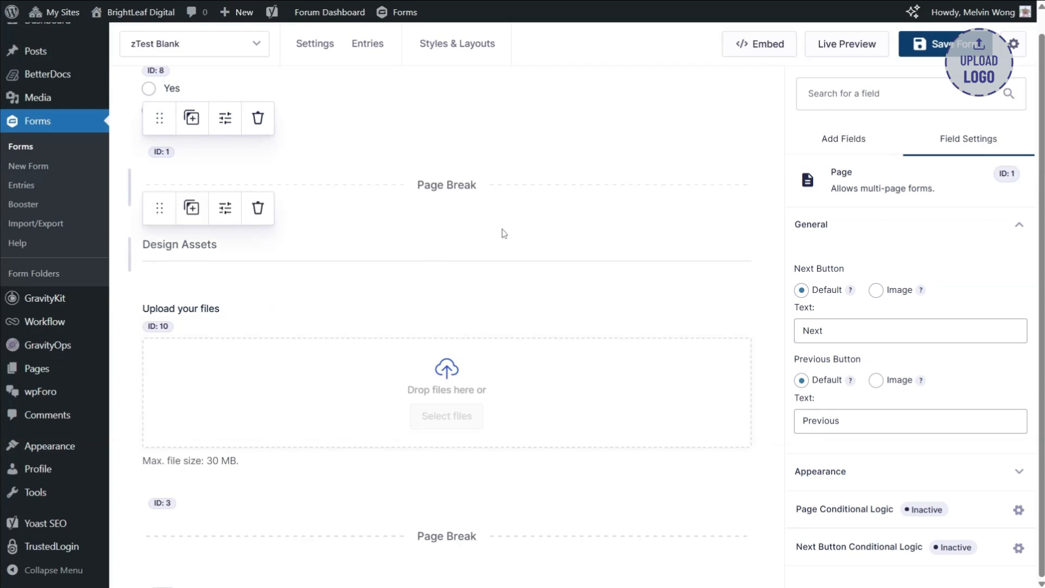
pyautogui.click(829, 497)
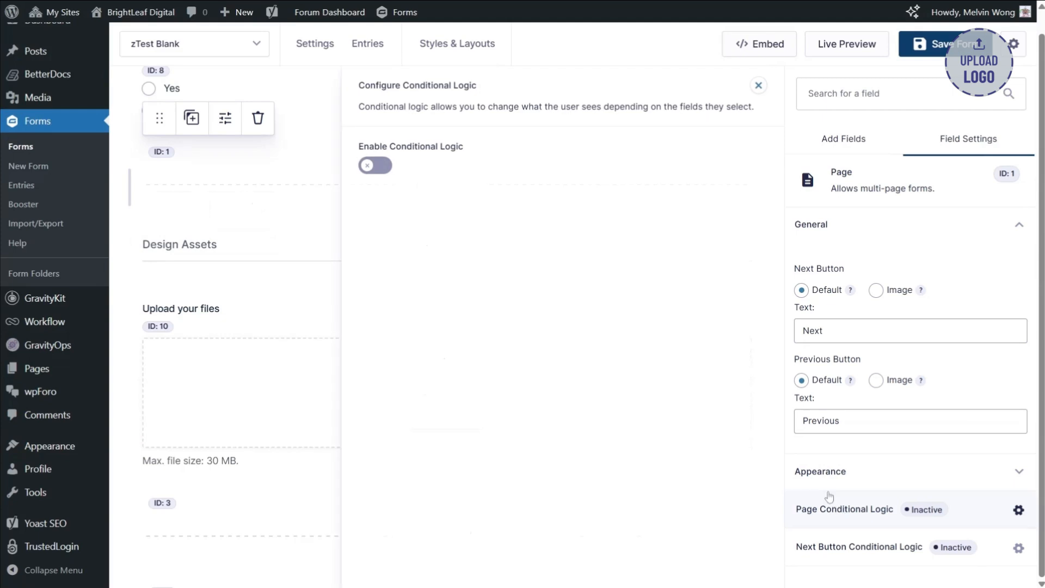
pyautogui.click(375, 164)
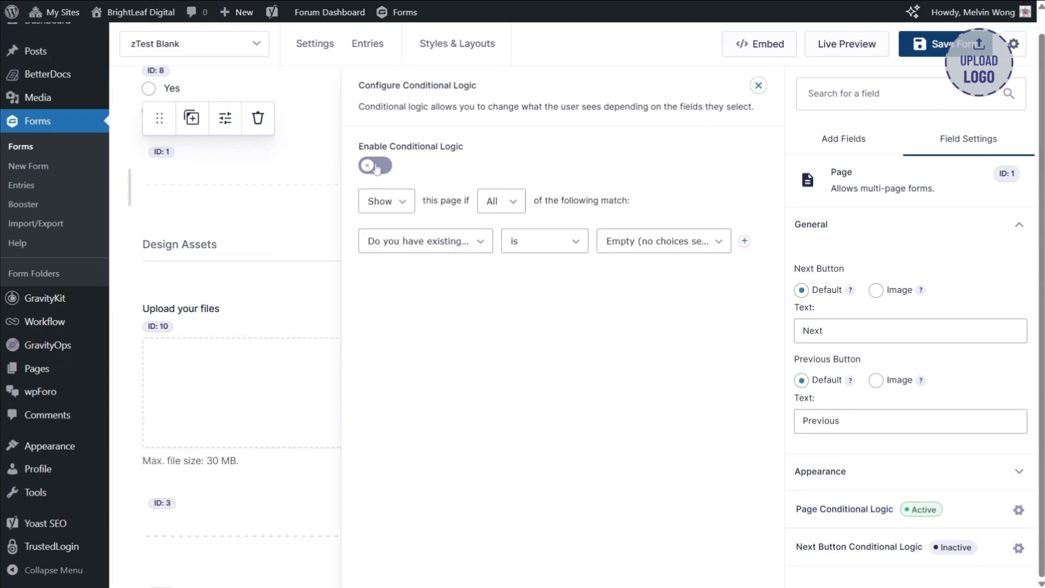
pyautogui.click(656, 240)
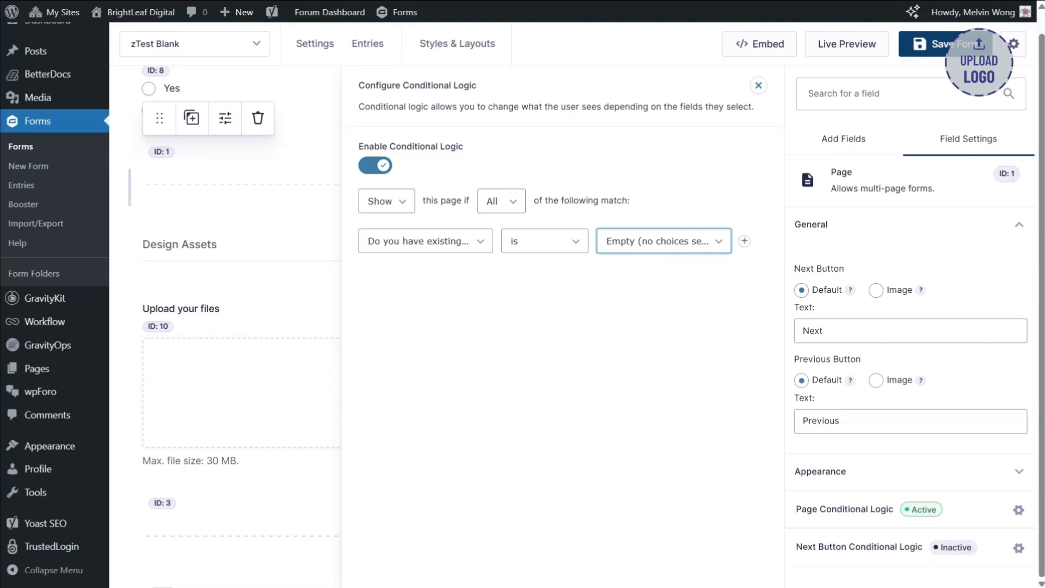
pyautogui.click(759, 86)
pyautogui.scroll(-4, 527, 260)
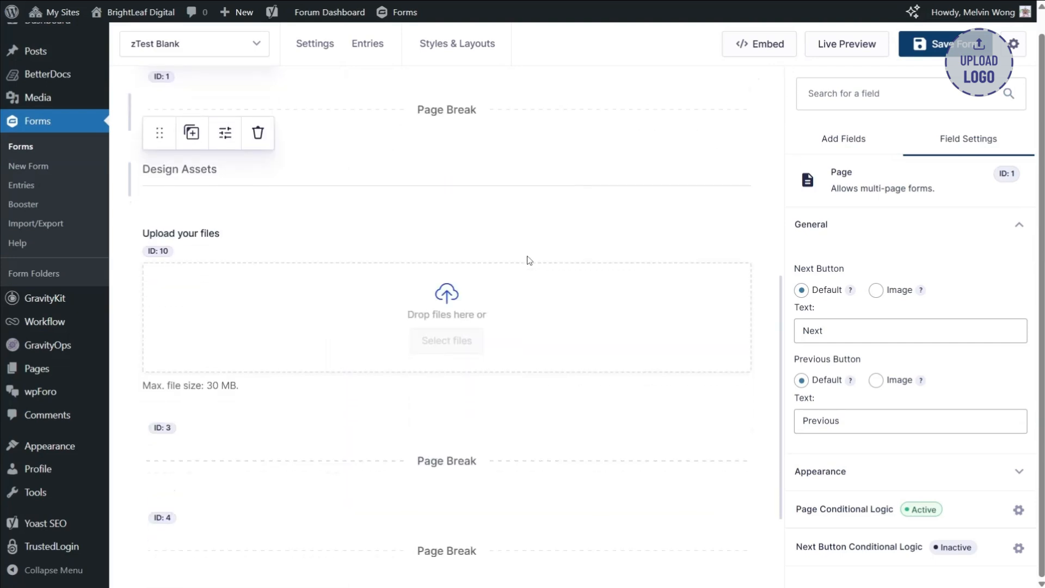
pyautogui.scroll(5, 545, 275)
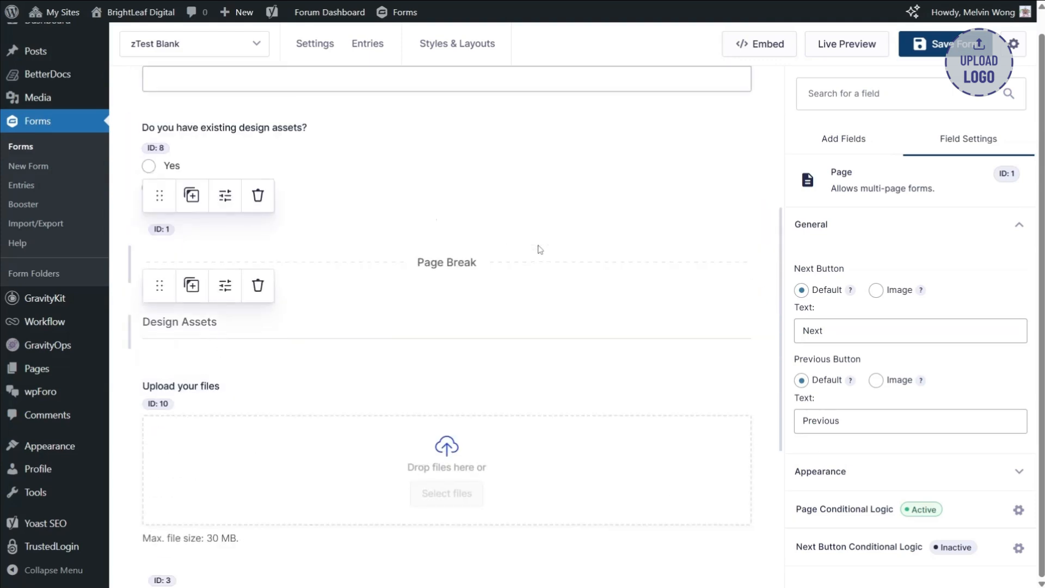
# - Add a Section field on the third page, between the second and third page breaks
pyautogui.scroll(-4, 522, 248)
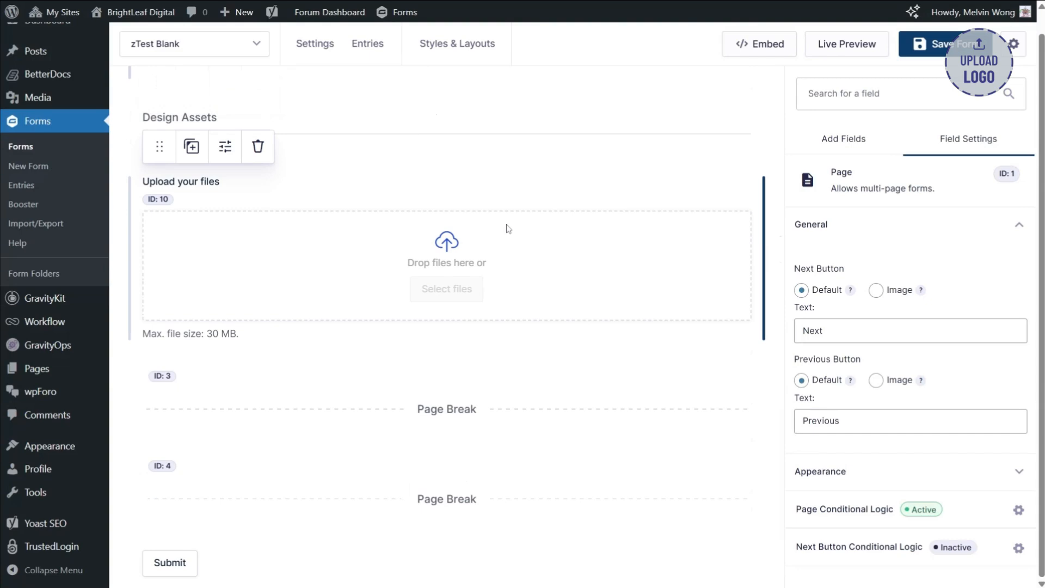
pyautogui.scroll(-1, 508, 228)
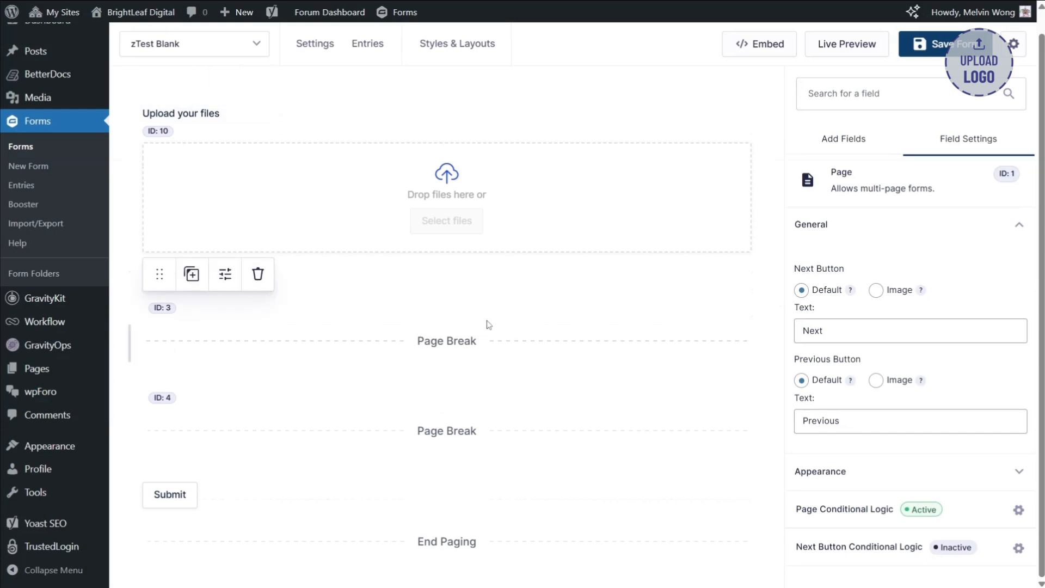
pyautogui.scroll(7, 489, 322)
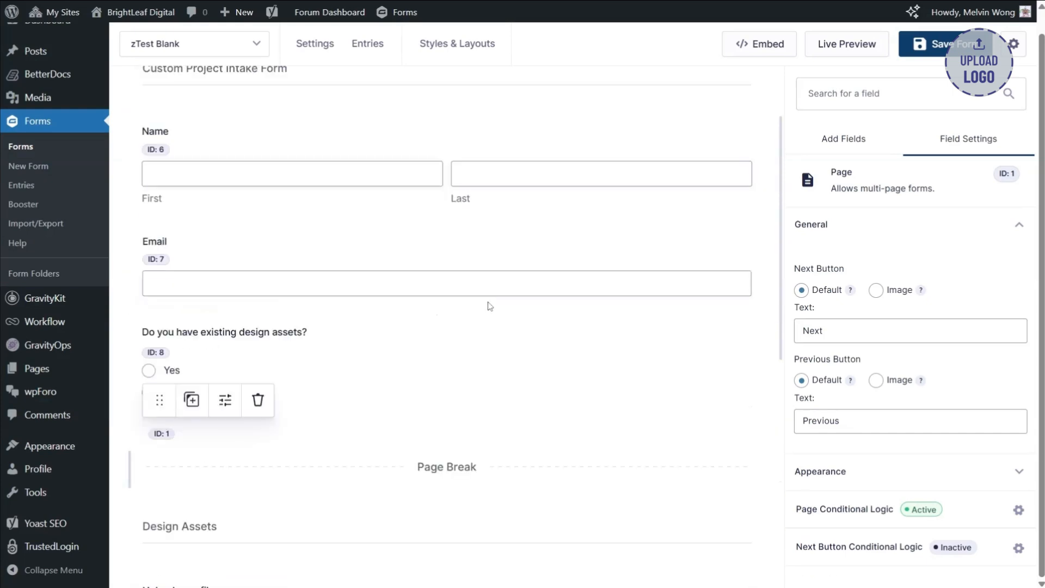
pyautogui.scroll(-7, 489, 303)
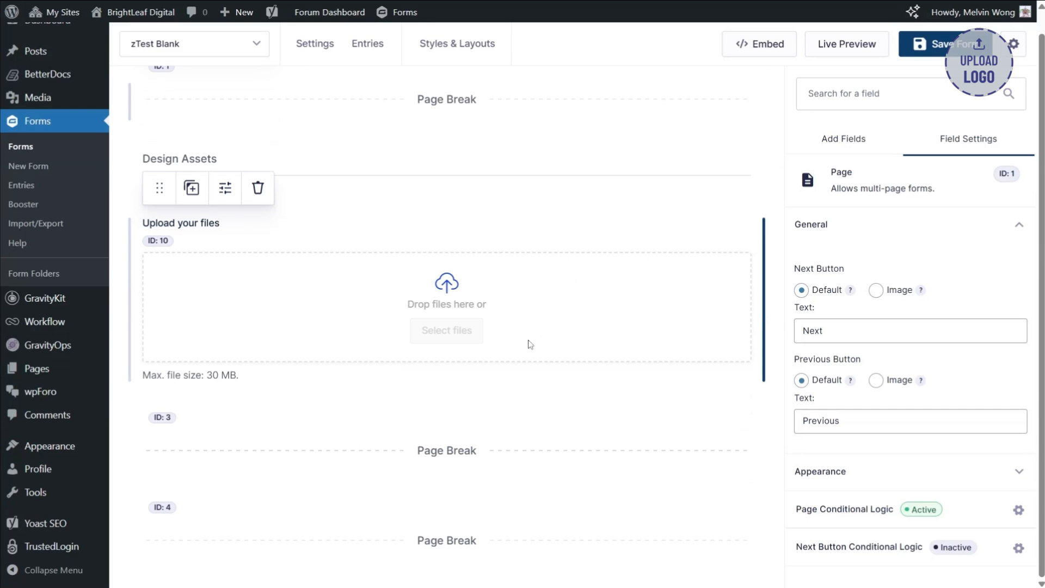
pyautogui.scroll(-2, 530, 344)
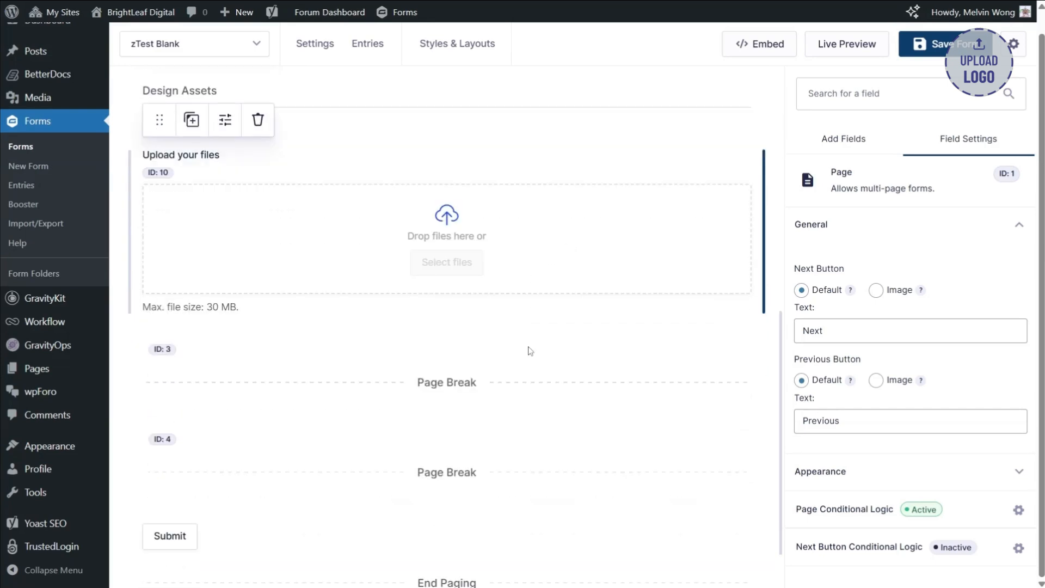
pyautogui.click(856, 146)
pyautogui.scroll(5, 956, 359)
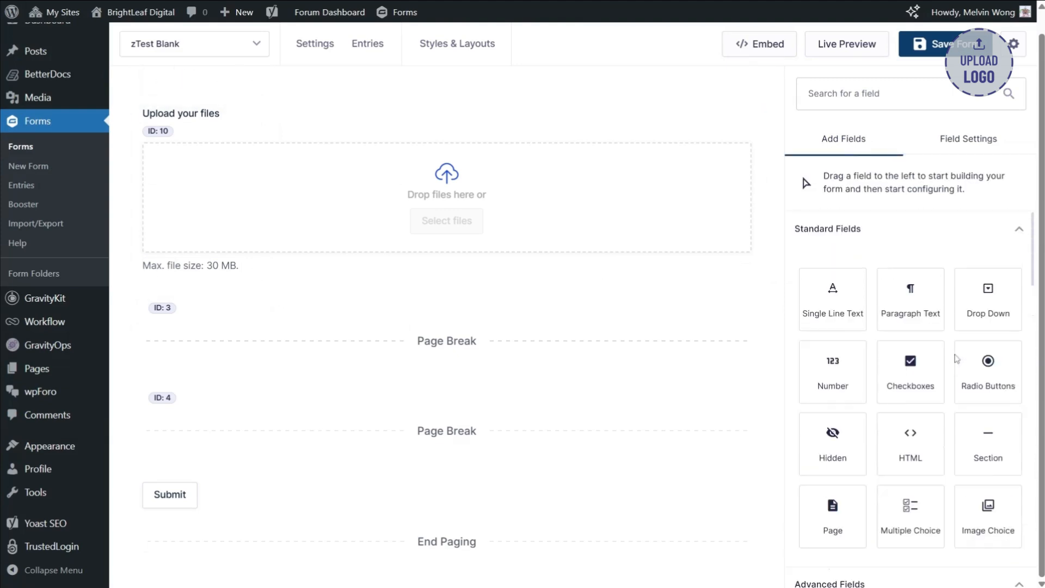
pyautogui.moveTo(978, 430); pyautogui.dragTo(370, 363)
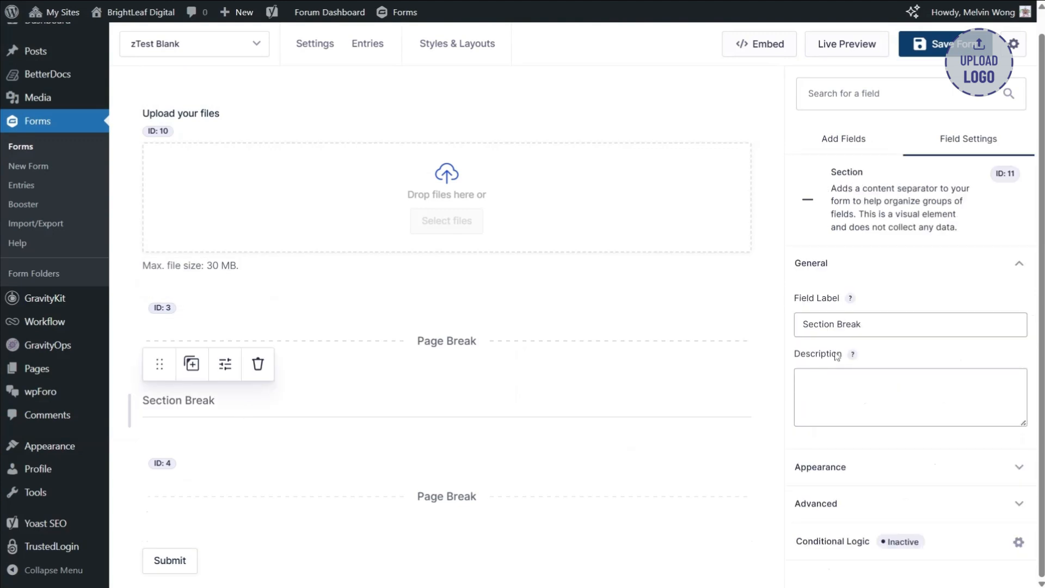
# - Label the new section on the third page "Project Estimator"
pyautogui.click(865, 324)
pyautogui.hotkey('ctrl', 'a')
pyautogui.write('P')
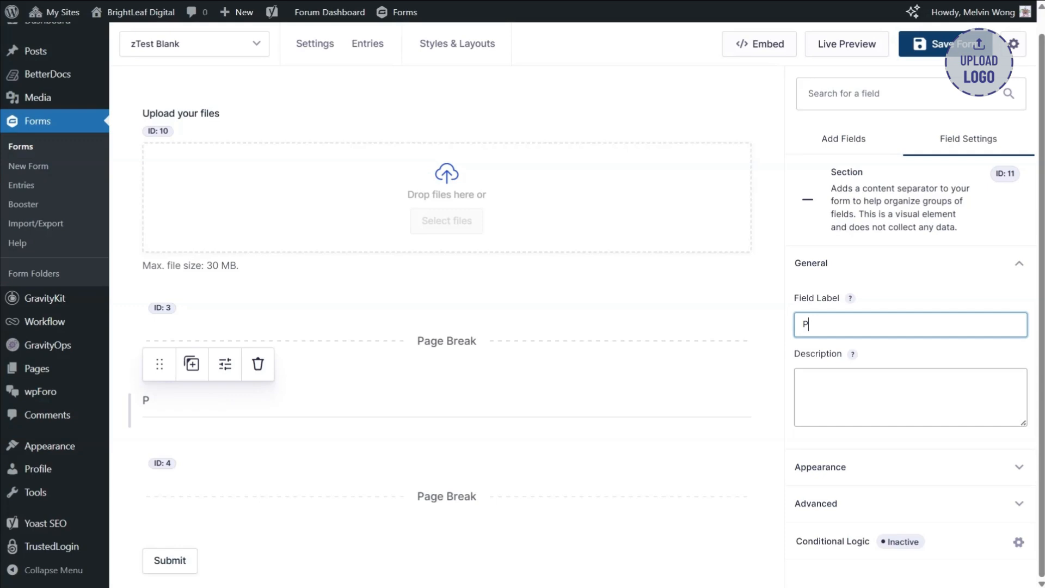
pyautogui.write('roject')
pyautogui.press('BackSpace')
pyautogui.press('BackSpace')
pyautogui.write('ect Estimator')
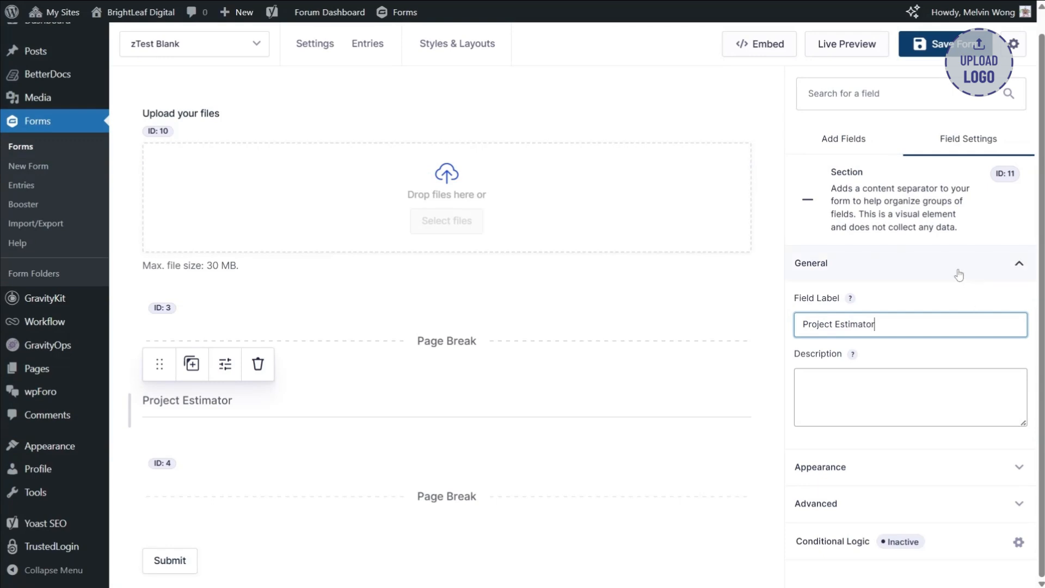
# - Add two Number fields beneath the Project Estimator section, before the third page break
pyautogui.click(825, 139)
pyautogui.scroll(-1, 497, 406)
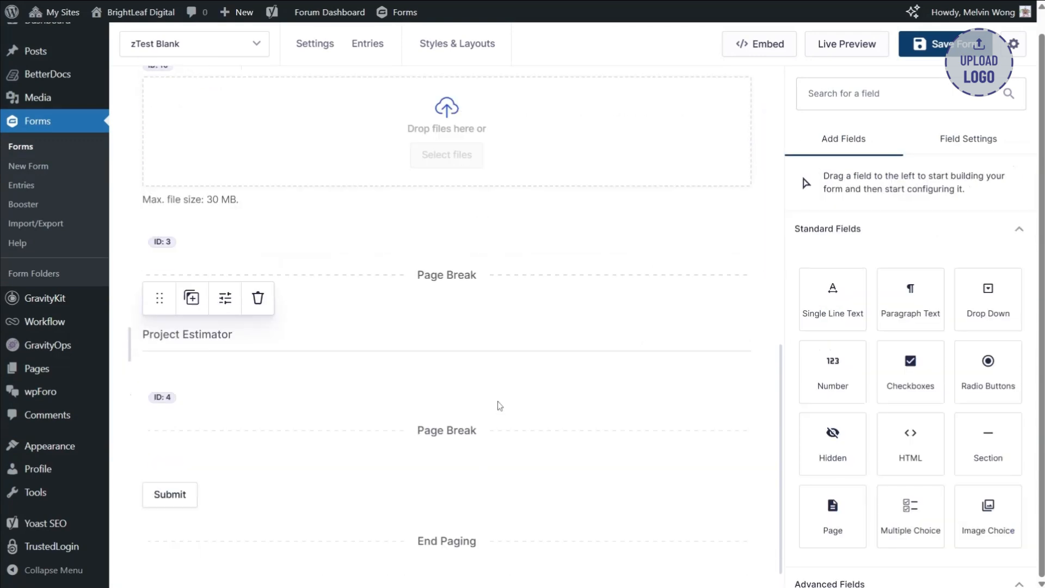
pyautogui.moveTo(838, 370); pyautogui.dragTo(599, 402)
pyautogui.scroll(-1, 687, 387)
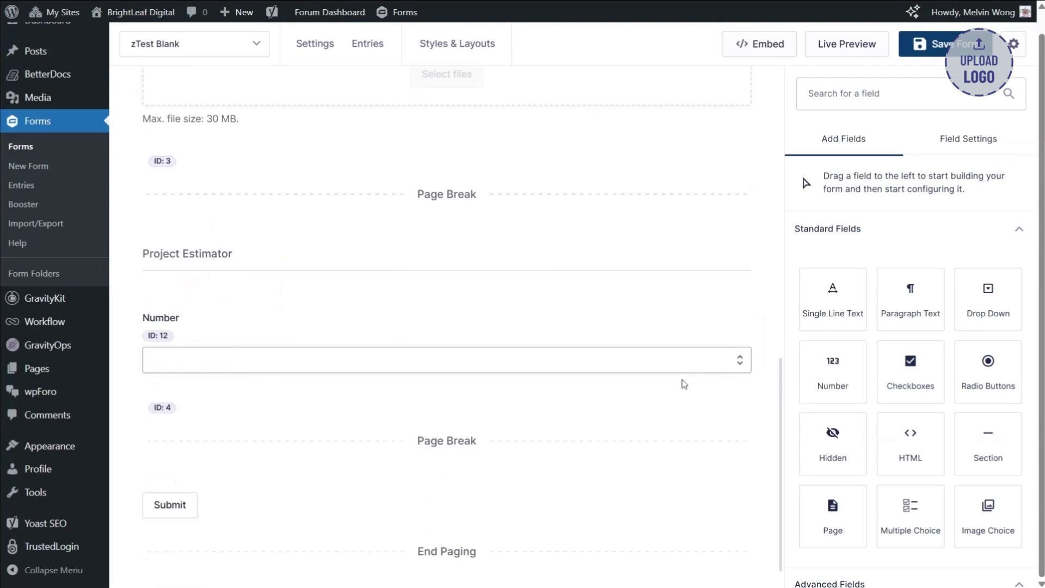
pyautogui.moveTo(834, 366); pyautogui.dragTo(534, 403)
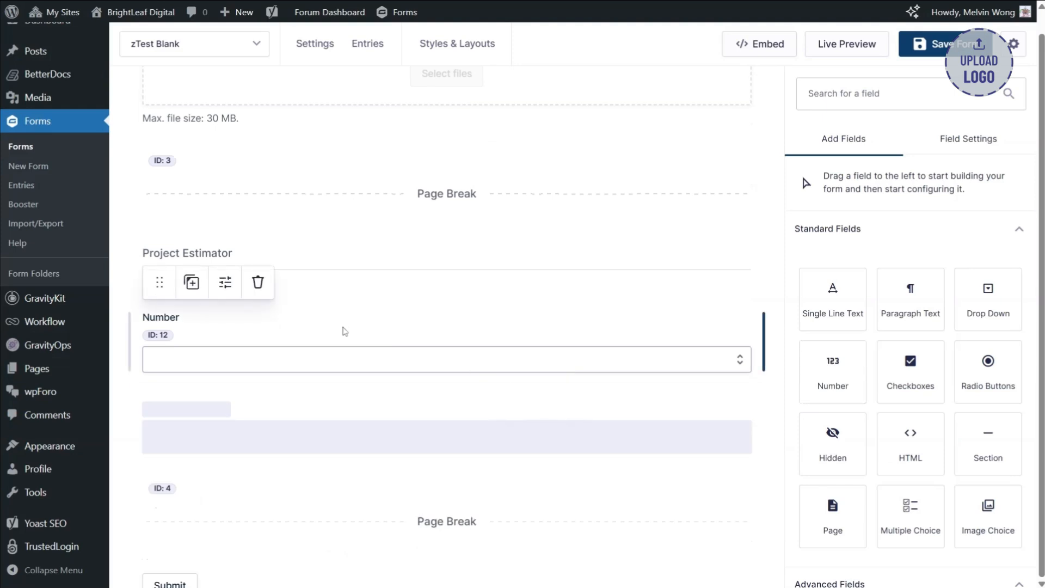
# - Label the first Number field under Project Estimator "Estimated Hours"
pyautogui.click(457, 357)
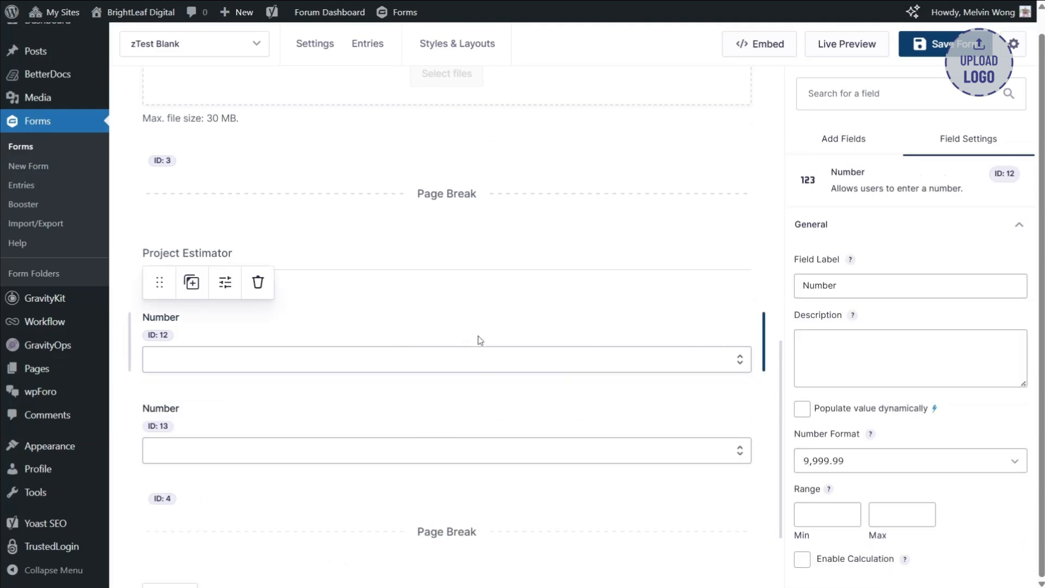
pyautogui.click(838, 286)
pyautogui.doubleClick(822, 286)
pyautogui.write('Estiuma')
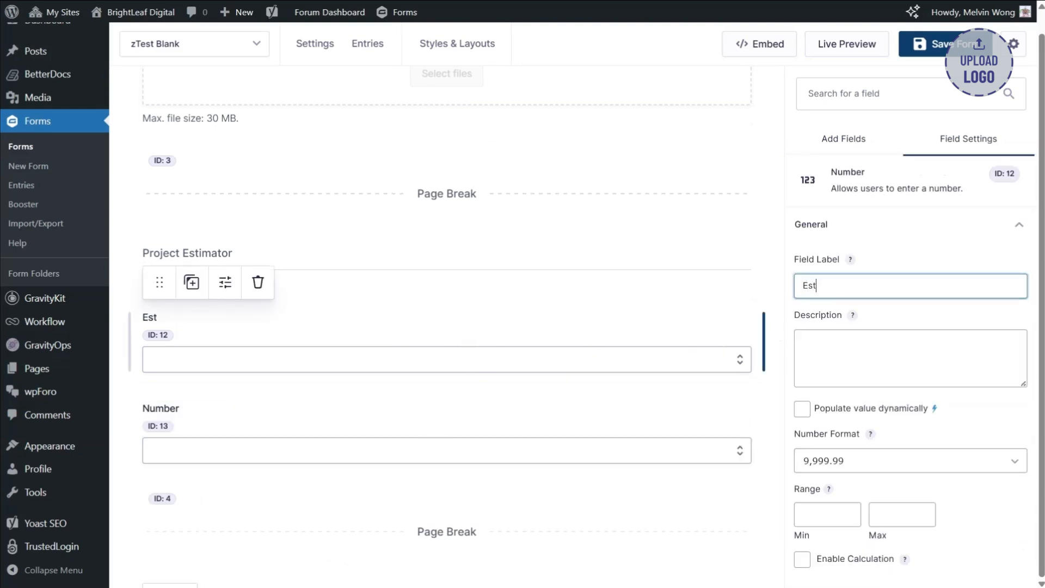
pyautogui.press('BackSpace')
pyautogui.press('BackSpace')
pyautogui.press('BackSpace')
pyautogui.write('mated Hours')
# - Label the second Number field under Project Estimator "Hourly Rate"
pyautogui.click(557, 427)
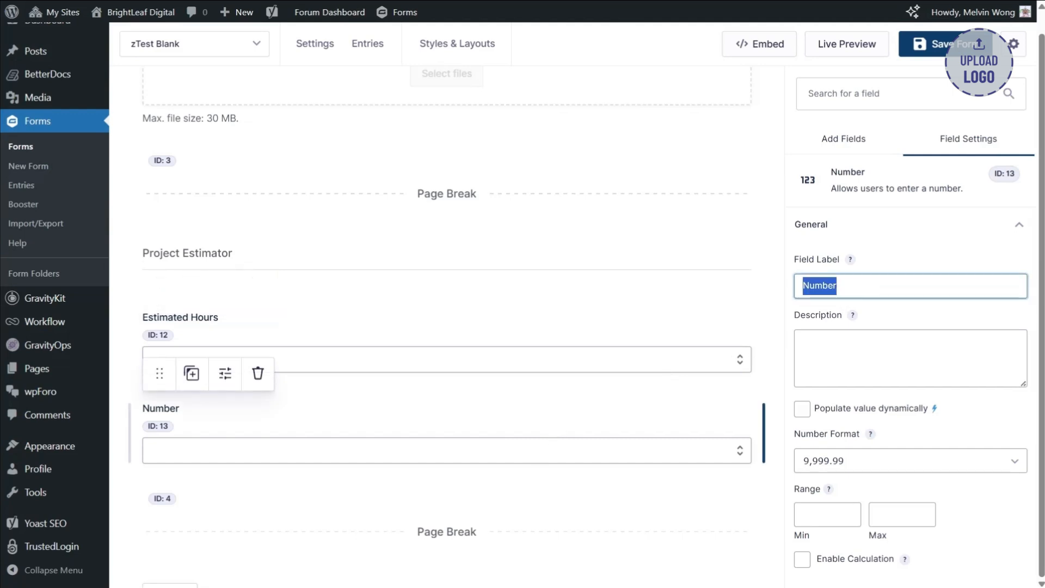
pyautogui.write('Hourly Rate')
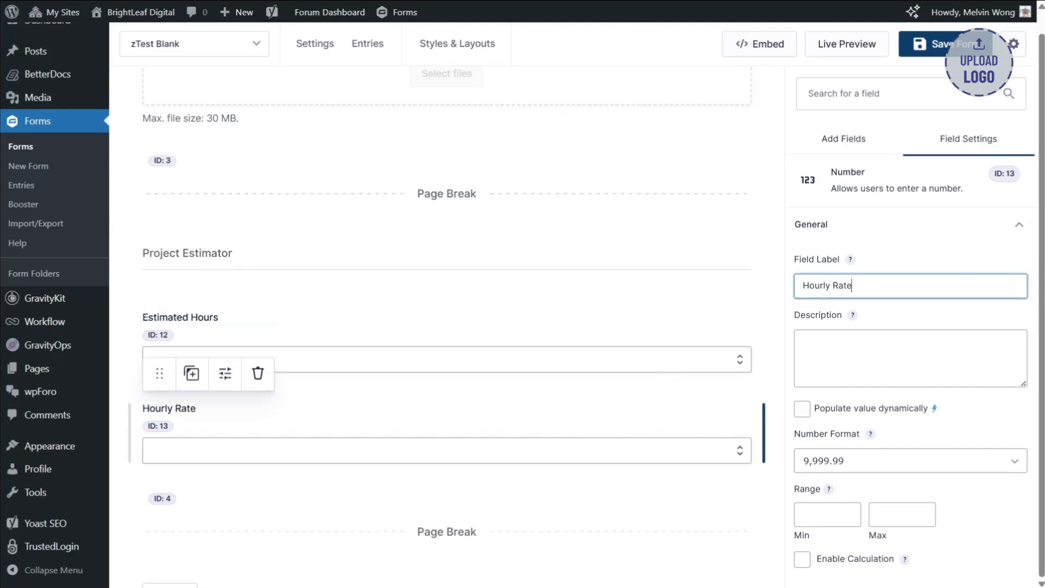
# - Add a third Number field directly beneath the Hourly Rate field
pyautogui.scroll(-2, 612, 327)
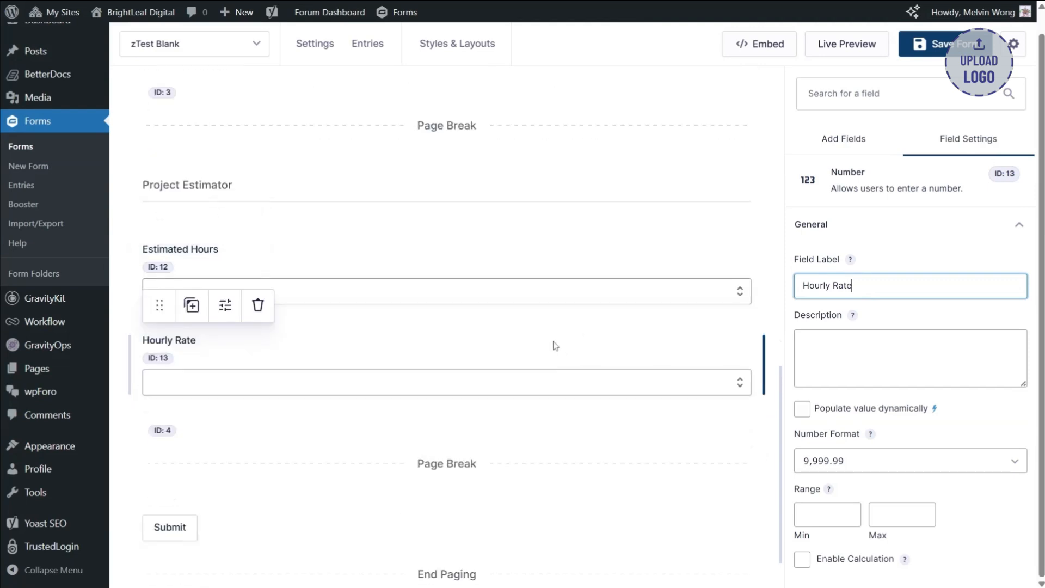
pyautogui.click(849, 139)
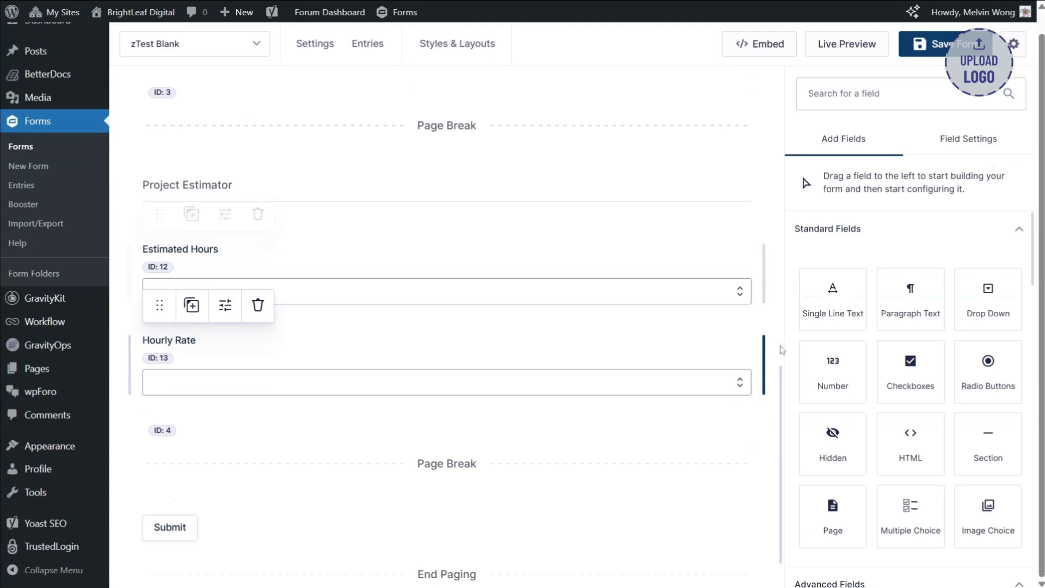
pyautogui.moveTo(833, 374); pyautogui.dragTo(615, 425)
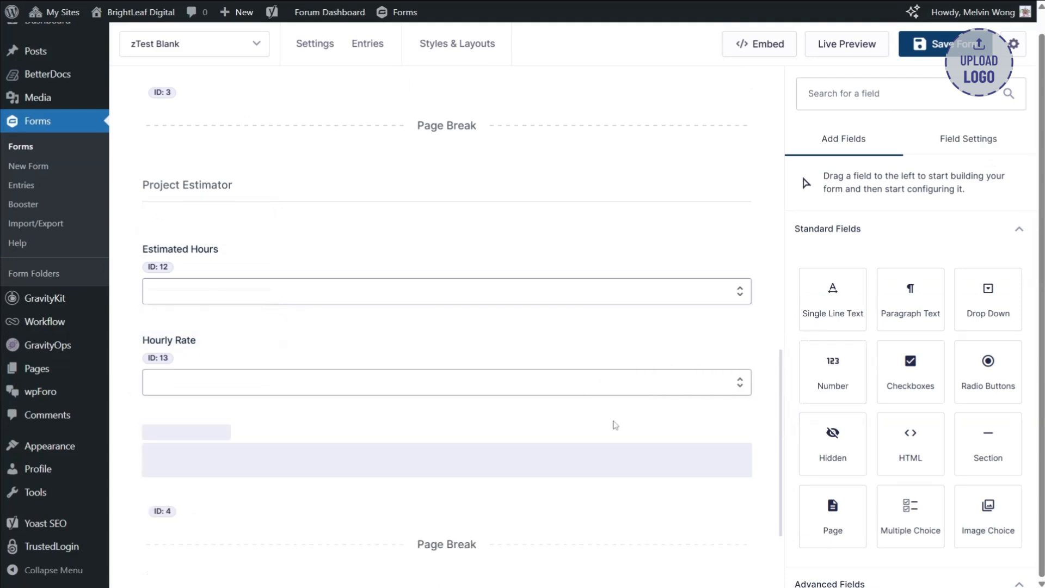
# - Label the Number field beneath Hourly Rate "Estimated Total"
pyautogui.click(256, 455)
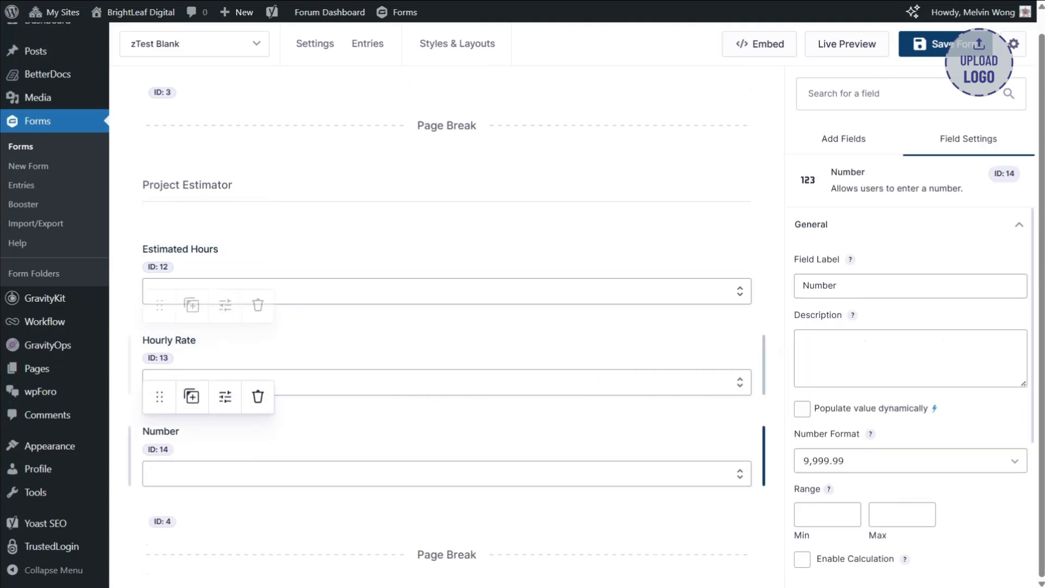
pyautogui.click(893, 285)
pyautogui.hotkey('ctrl', 'a')
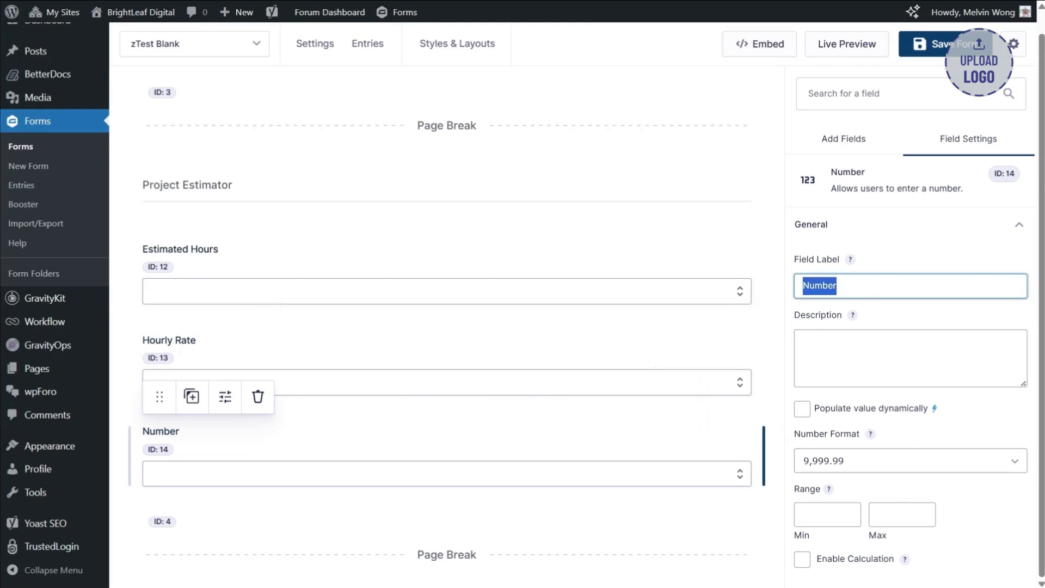
pyautogui.write('Est')
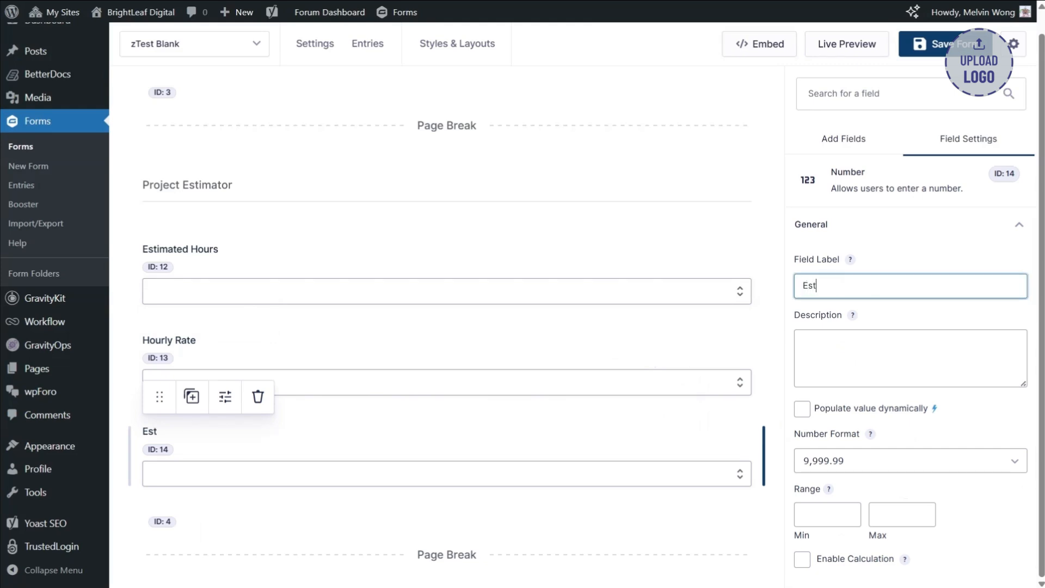
pyautogui.write('imated Total')
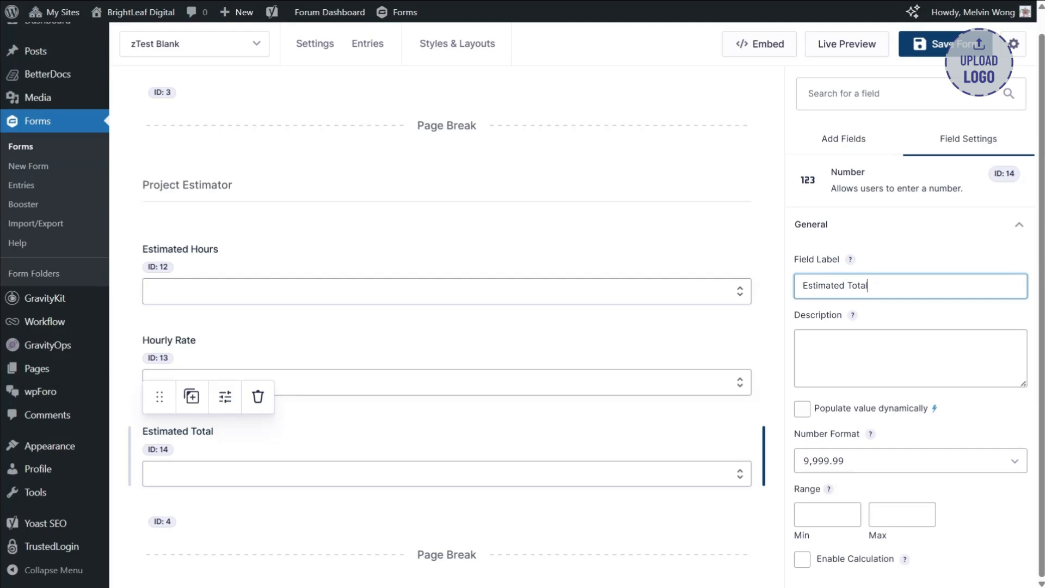
# - Enable calculation for the Estimated Total field with the formula {Estimated Hours:12}*{Hourly Rate:13} and set its number format to Currency
pyautogui.scroll(-1, 910, 381)
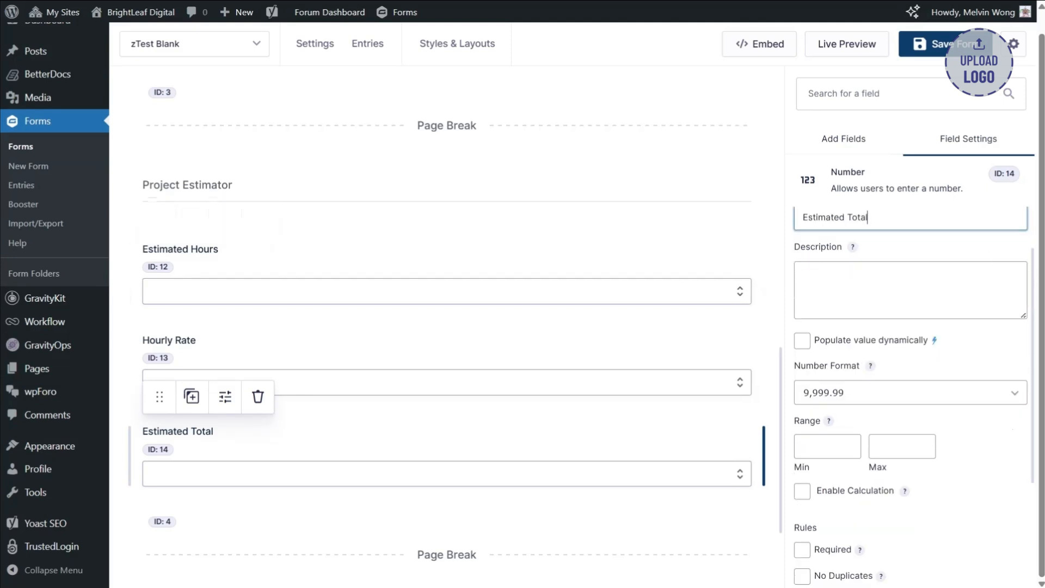
pyautogui.scroll(-1, 910, 381)
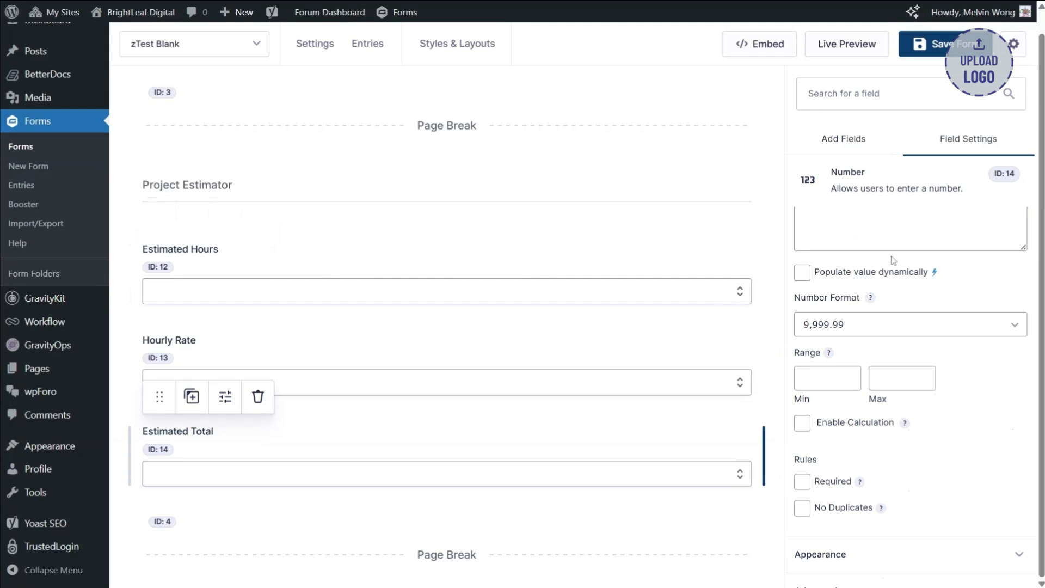
pyautogui.scroll(1, 837, 290)
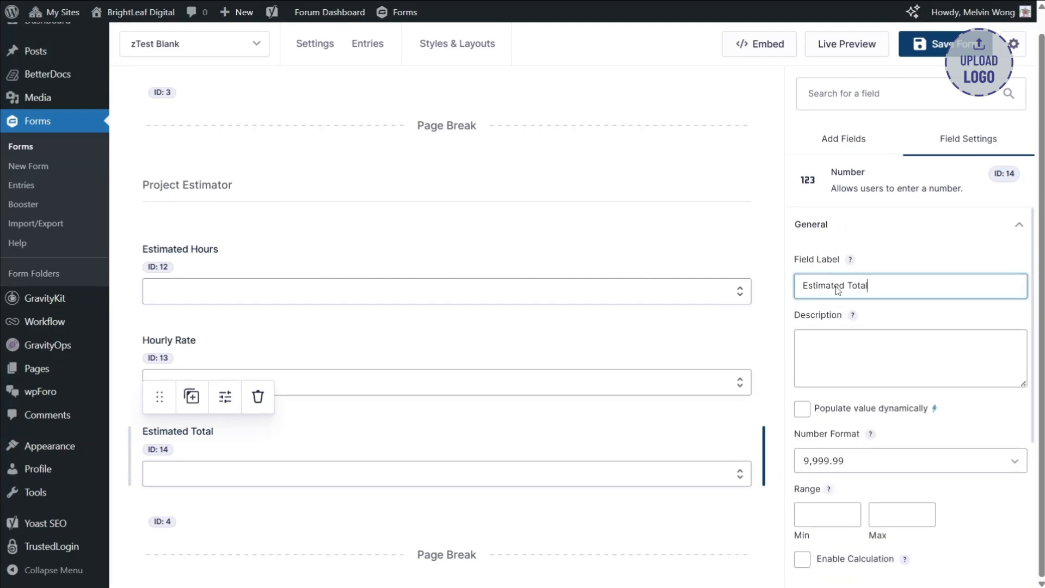
pyautogui.scroll(-2, 838, 292)
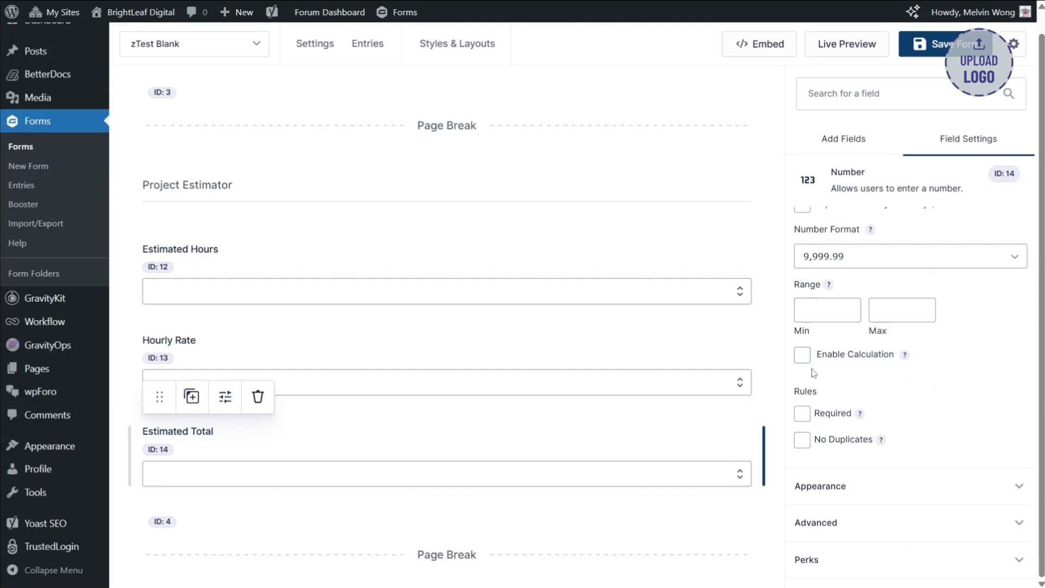
pyautogui.click(802, 355)
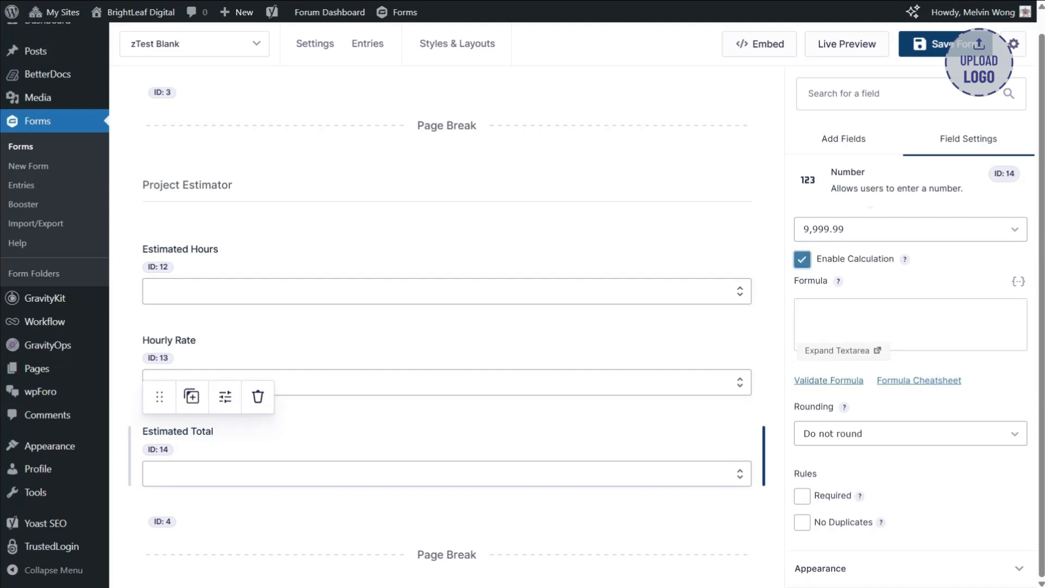
pyautogui.click(1020, 281)
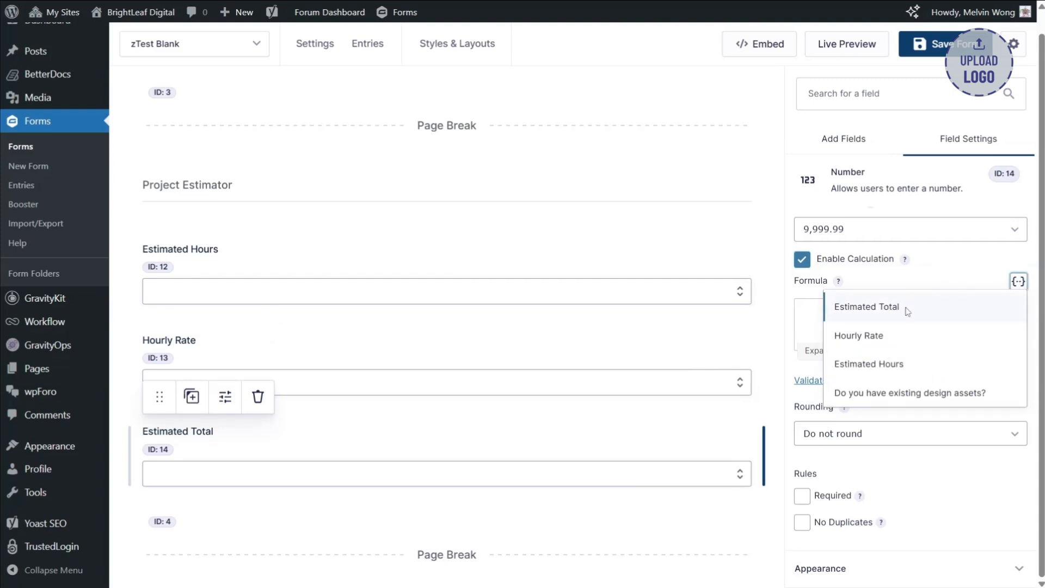
pyautogui.click(888, 365)
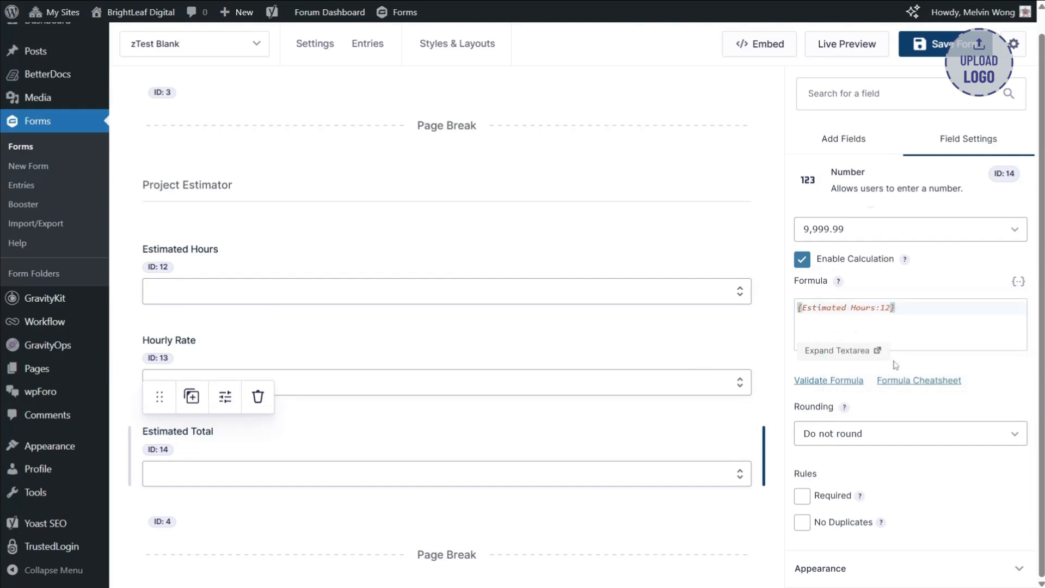
pyautogui.write('*')
pyautogui.click(1019, 281)
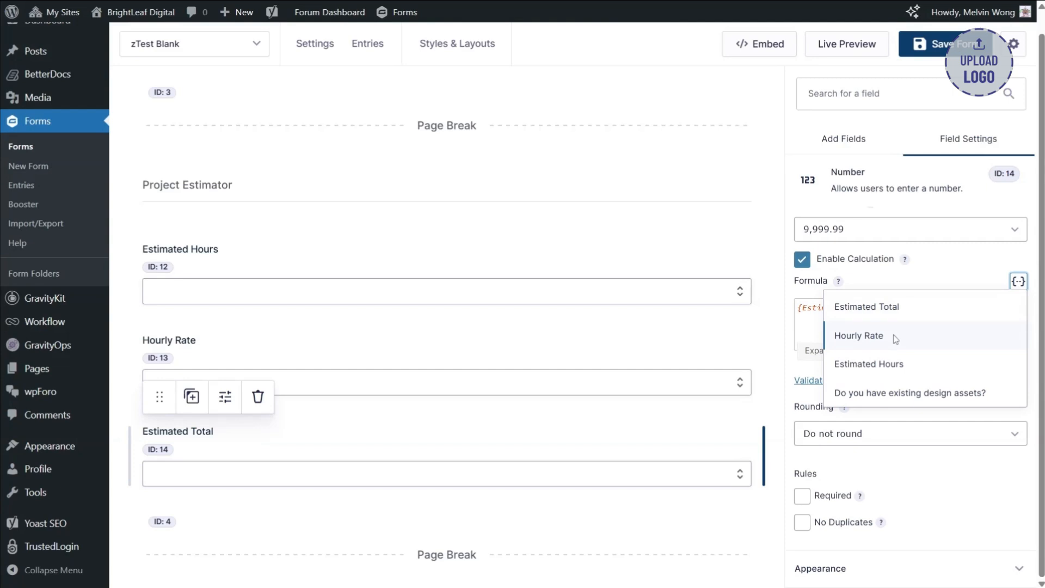
pyautogui.click(860, 336)
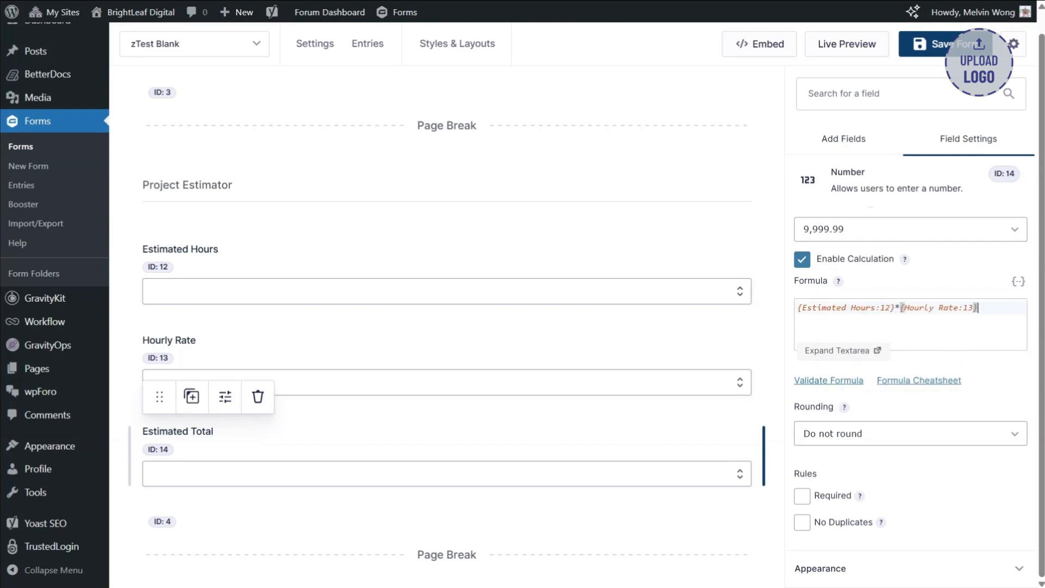
pyautogui.click(933, 234)
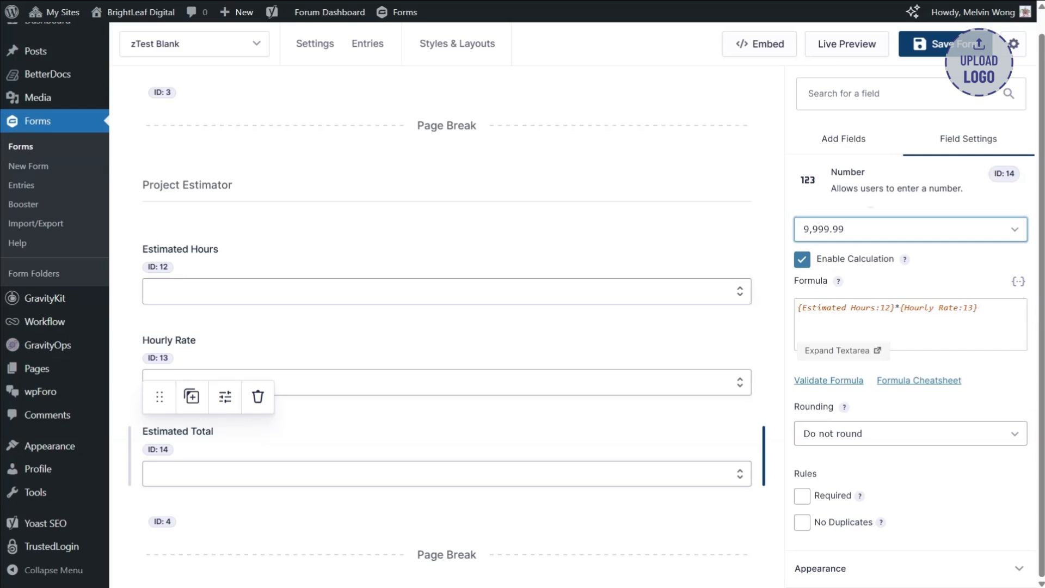
pyautogui.click(839, 281)
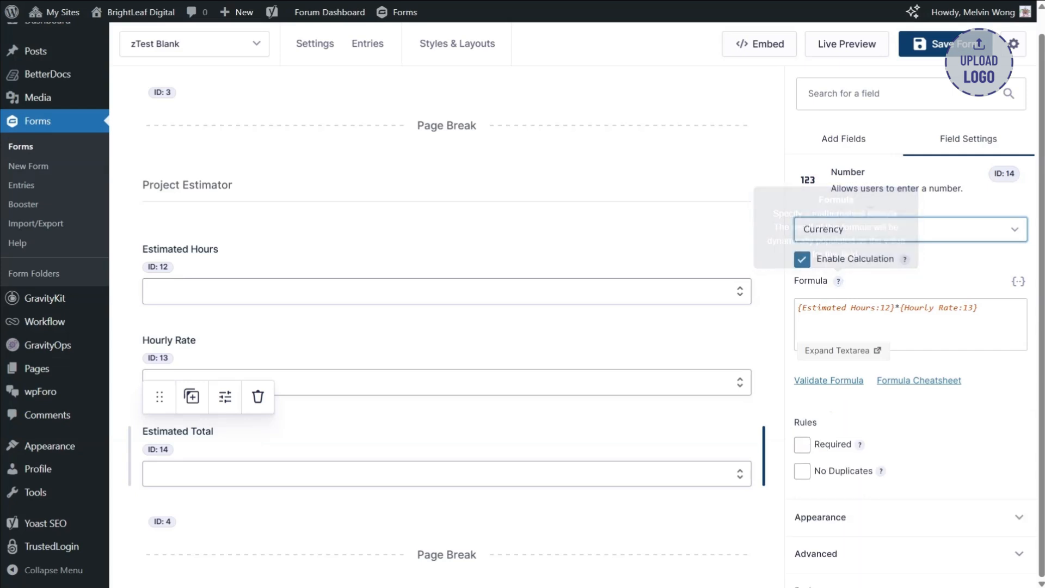
# - Turn on conditional logic for the Next button of the page break below the Estimated Total field
pyautogui.click(823, 145)
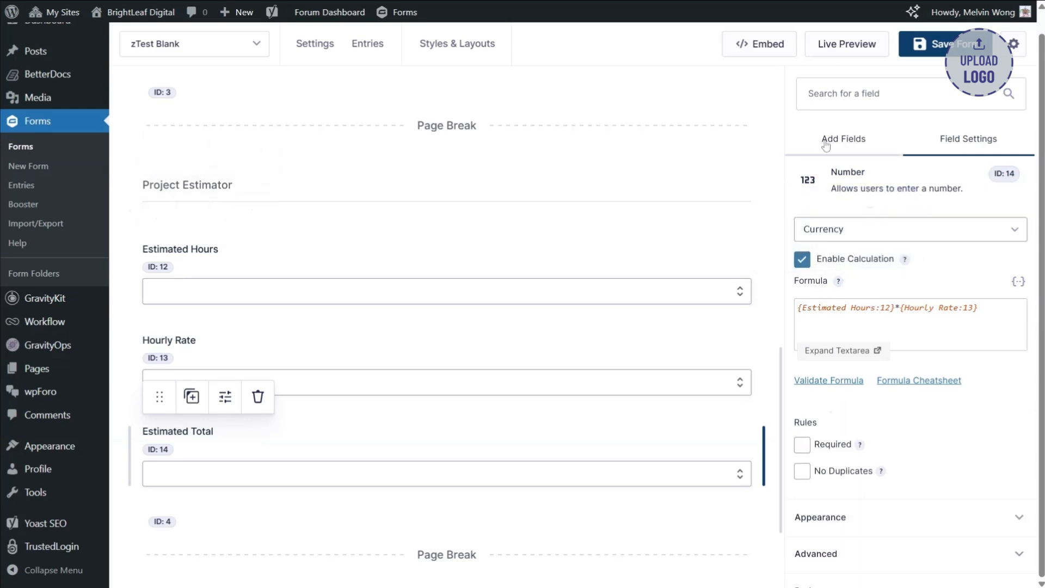
pyautogui.scroll(-2, 647, 302)
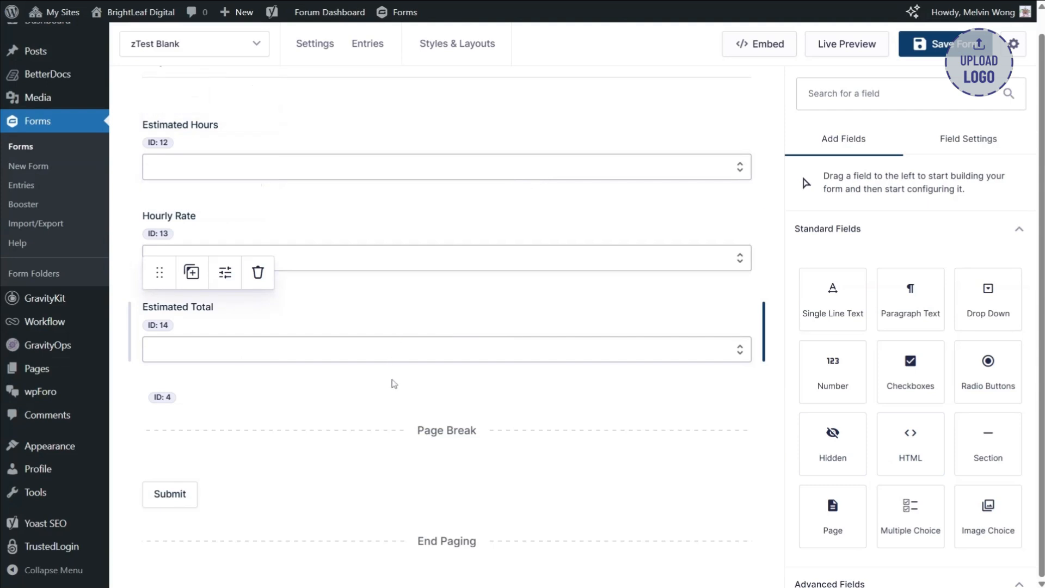
pyautogui.click(480, 432)
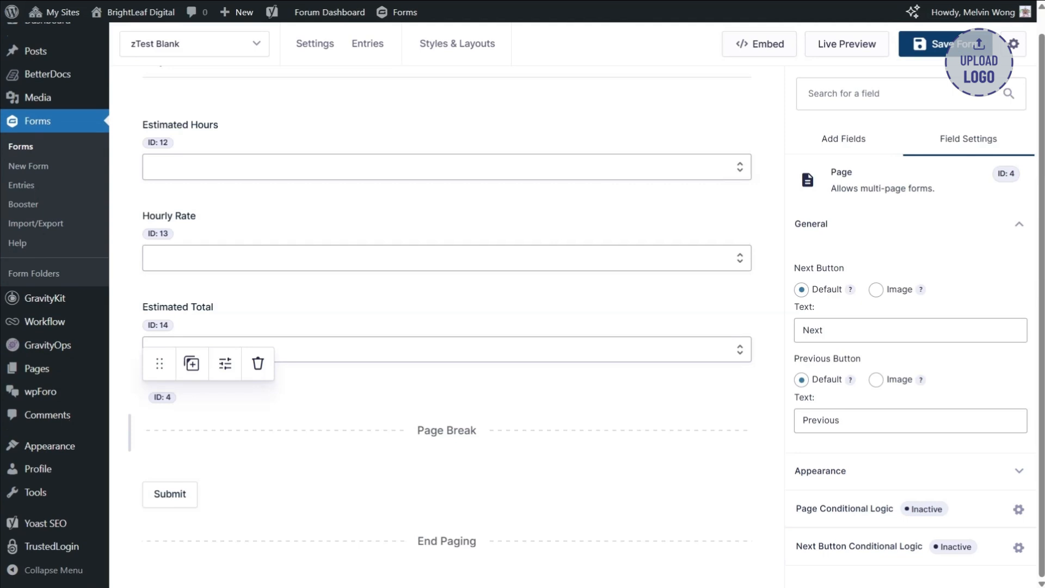
pyautogui.click(842, 550)
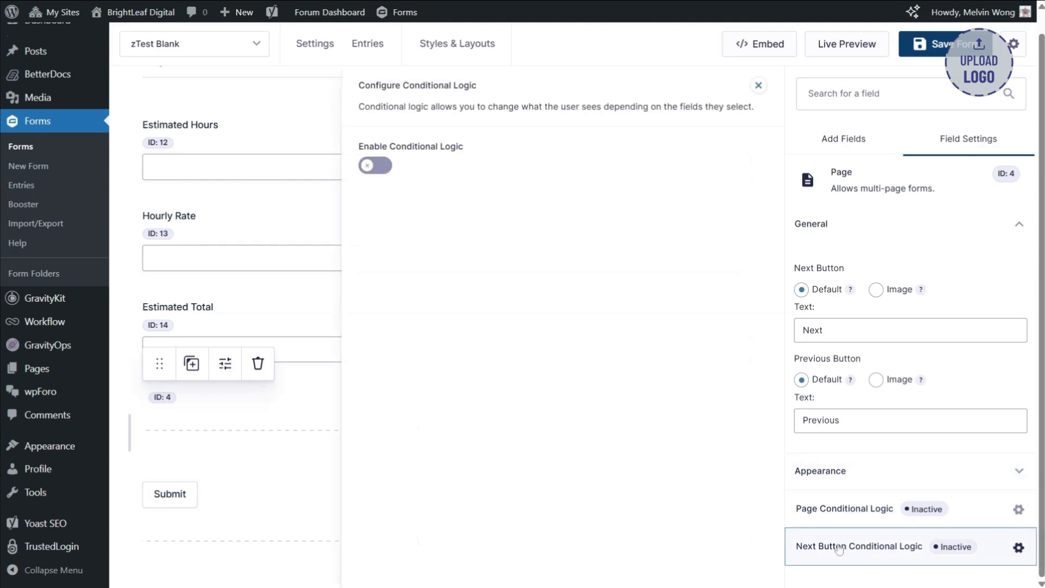
pyautogui.click(379, 168)
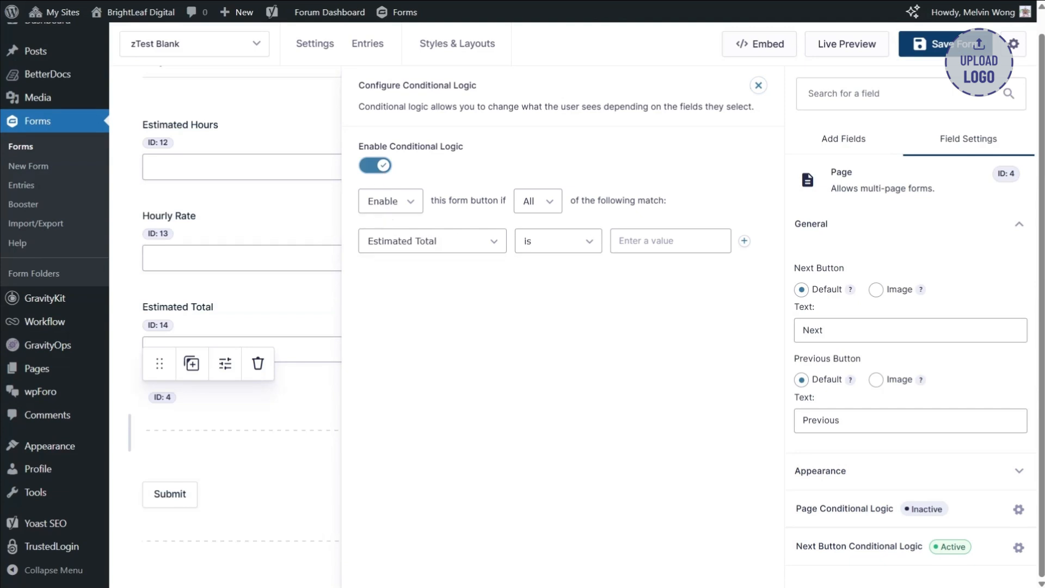
# - Set the Next button's rule to enable it if Estimated Total is greater than 500
pyautogui.click(590, 246)
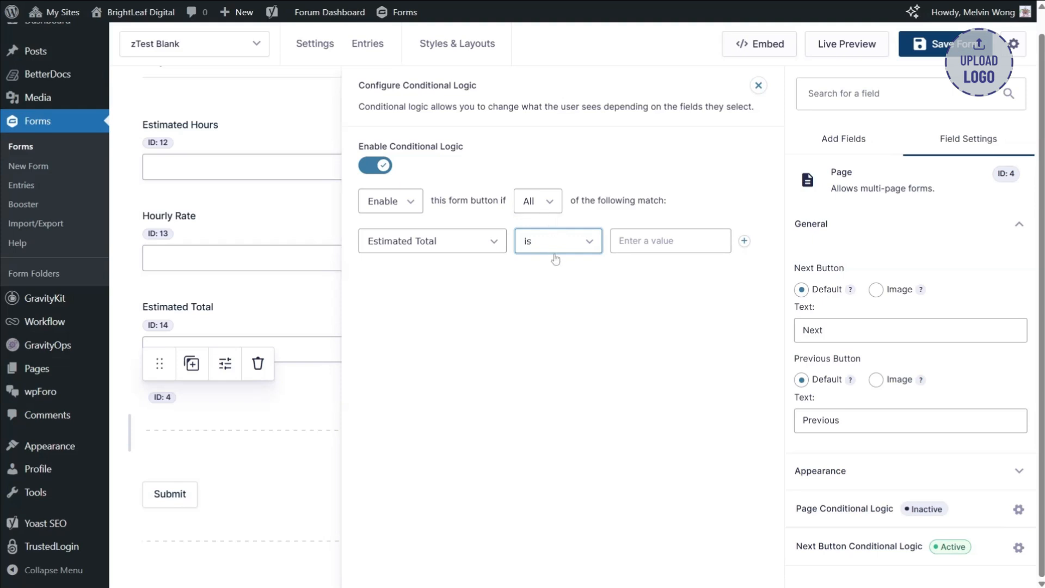
pyautogui.click(562, 301)
pyautogui.click(654, 241)
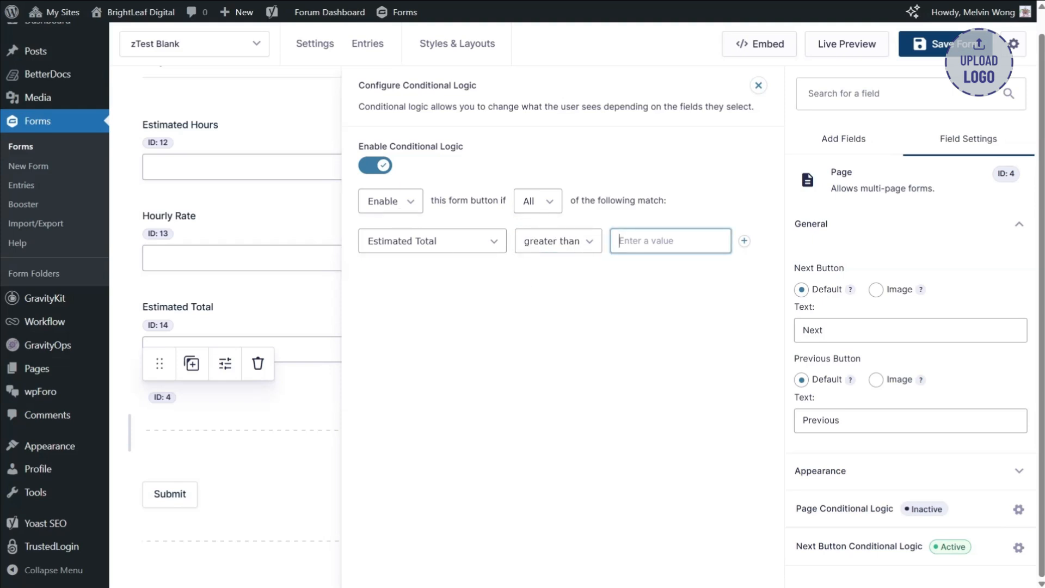
pyautogui.write('500')
pyautogui.click(682, 306)
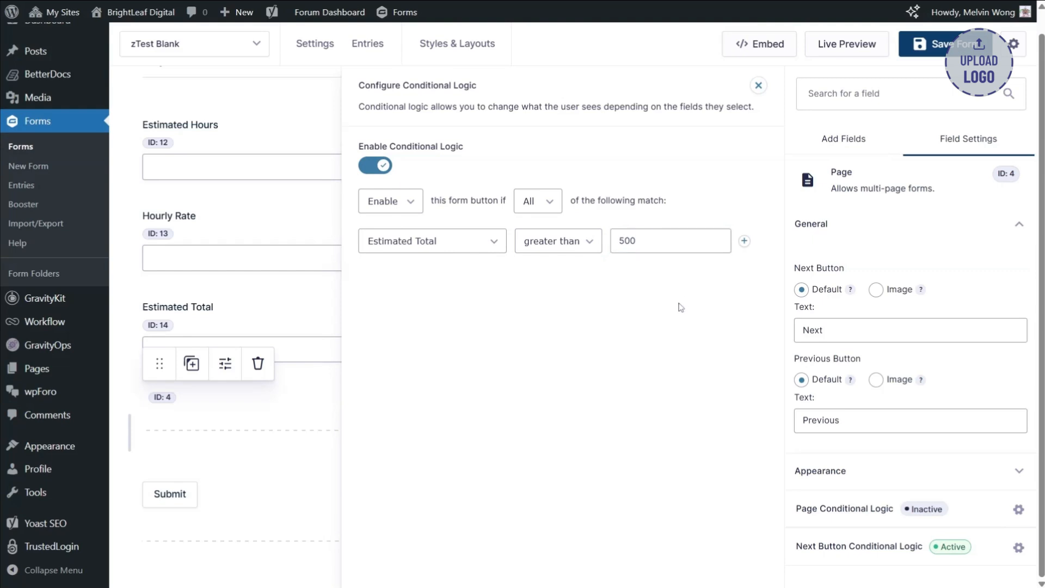
pyautogui.click(759, 88)
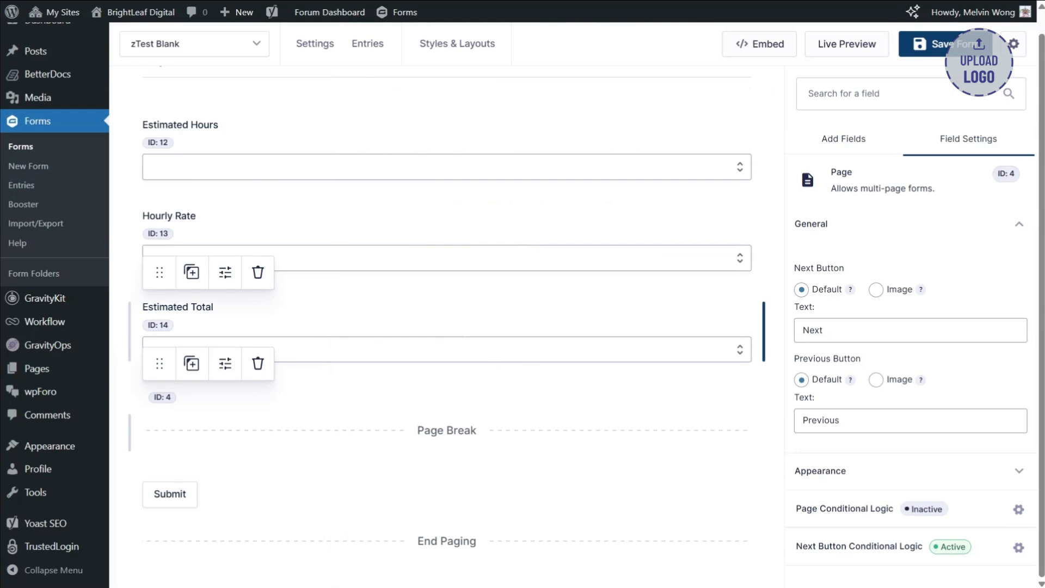
# - Add an HTML field beneath Estimated Total with the content "Our minimum project is $500"
pyautogui.click(459, 333)
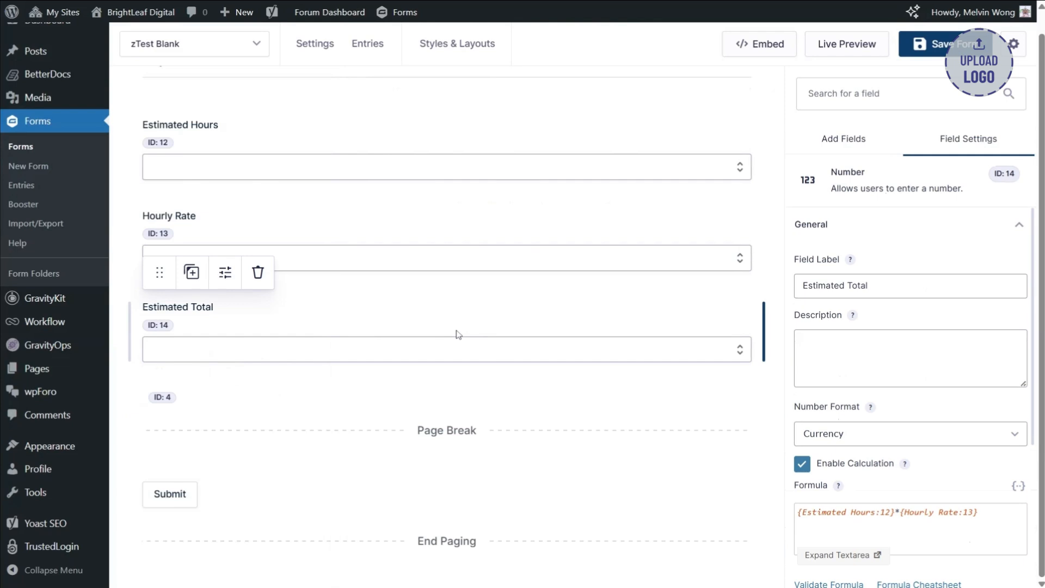
pyautogui.click(843, 140)
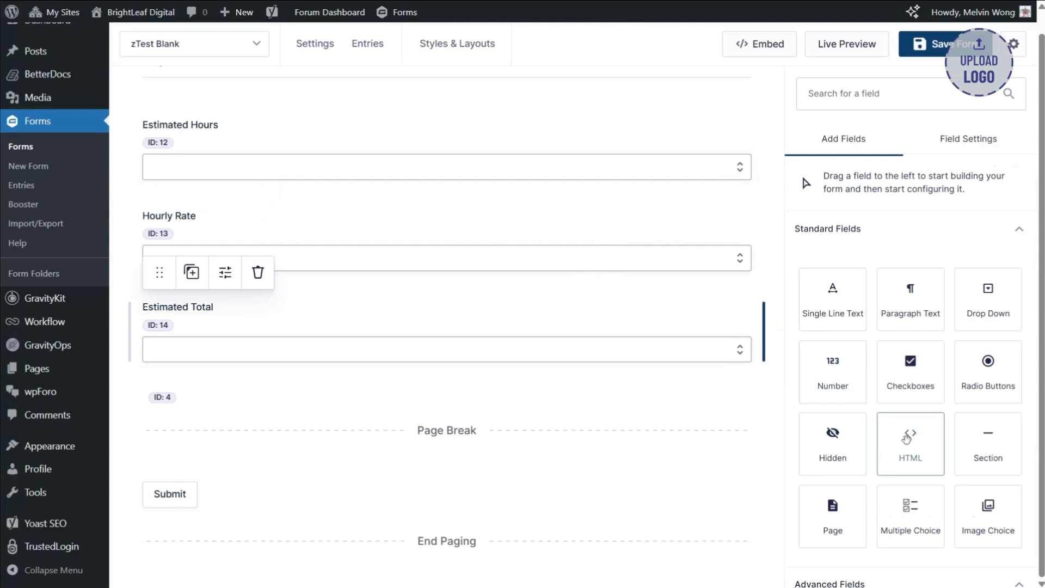
pyautogui.moveTo(911, 435); pyautogui.dragTo(490, 355)
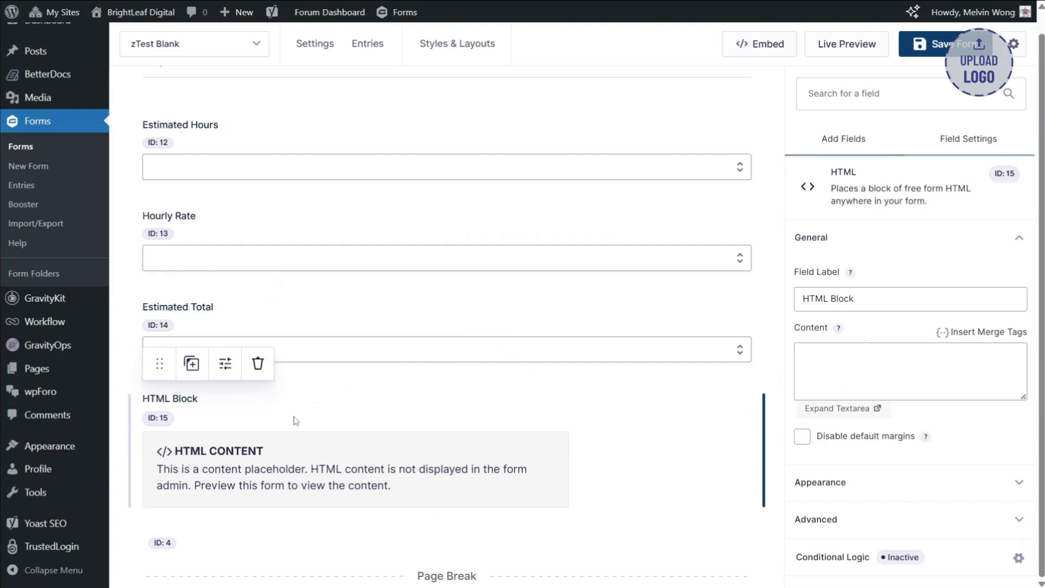
pyautogui.click(299, 420)
pyautogui.click(910, 371)
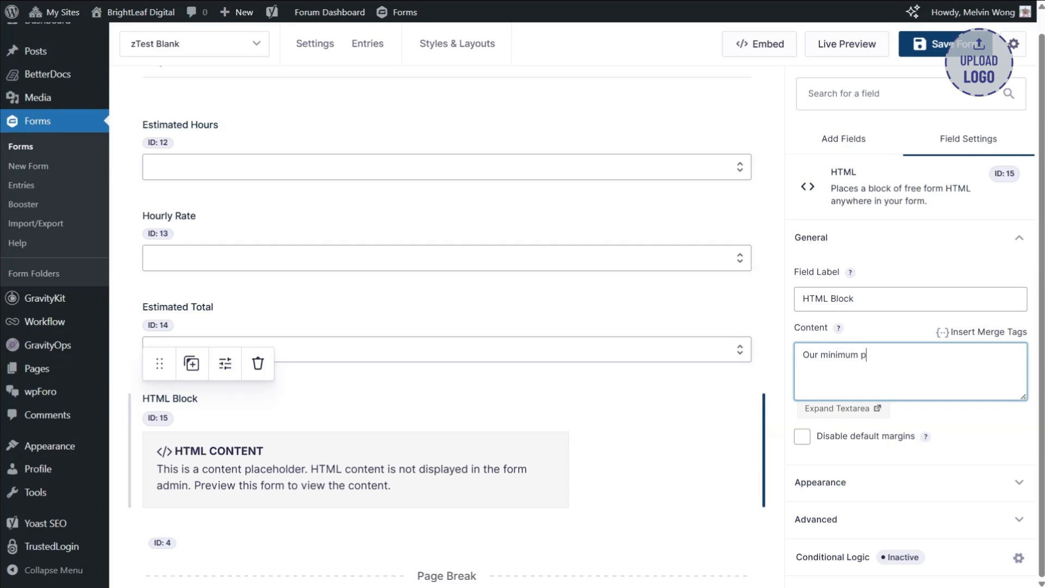
pyautogui.write('Our minimum project is $500')
# - Turn on conditional logic for the HTML block beneath Estimated Total
pyautogui.click(860, 141)
pyautogui.scroll(-3, 510, 266)
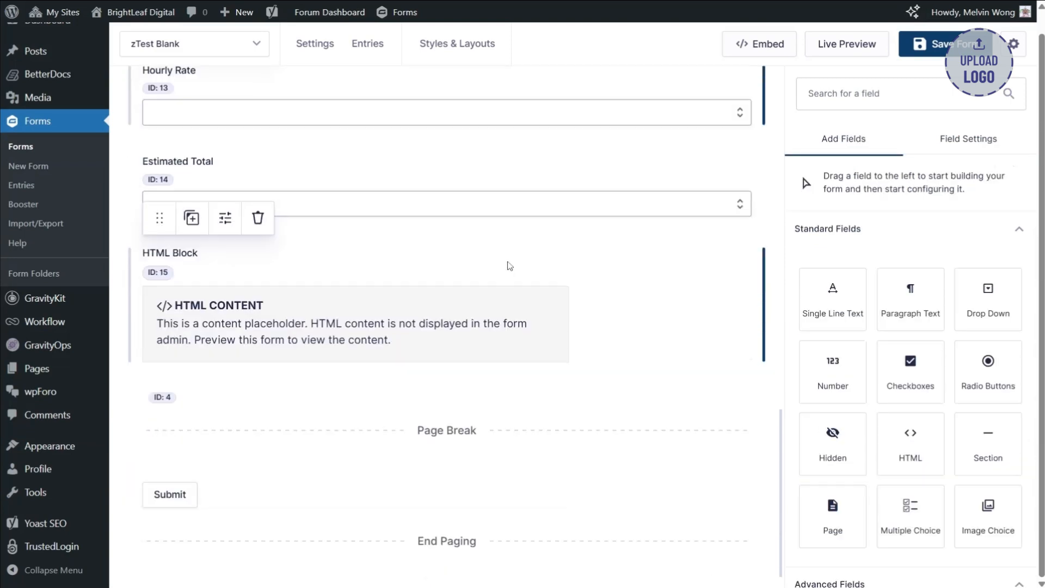
pyautogui.click(447, 295)
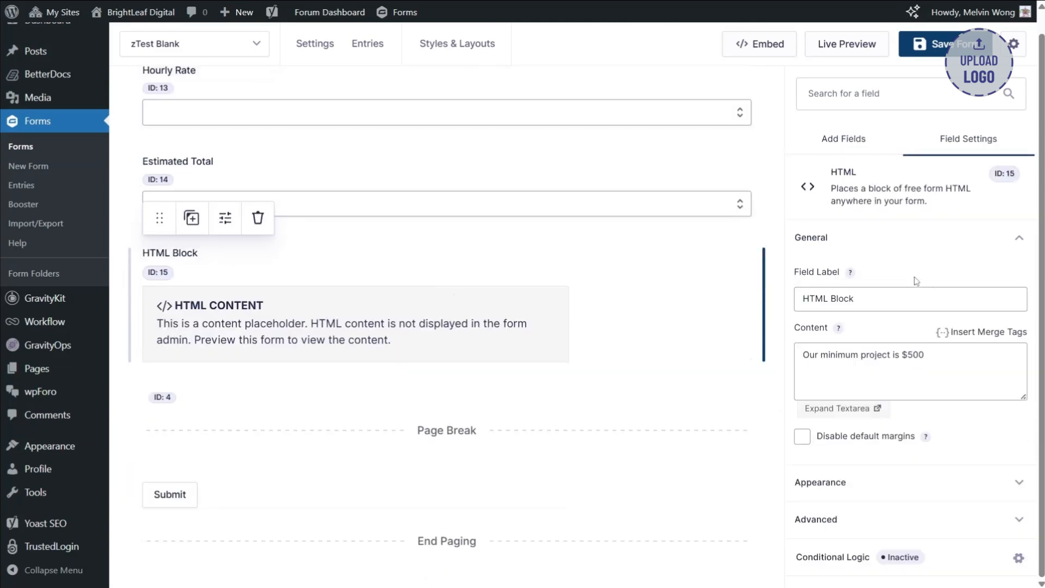
pyautogui.click(848, 559)
pyautogui.click(375, 166)
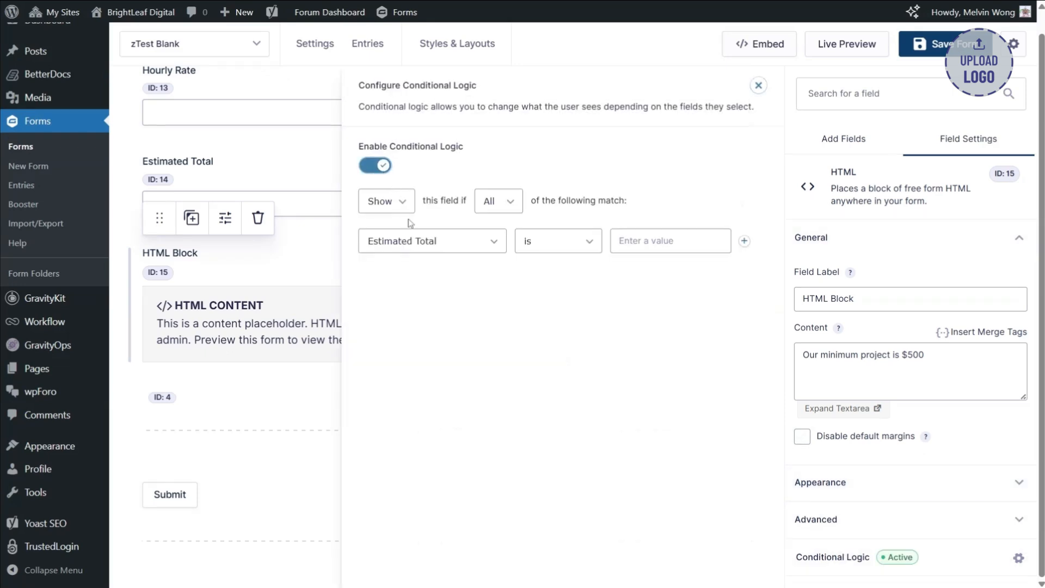
# - Set the HTML block's rule to show it if Estimated Total is less than 500
pyautogui.click(671, 241)
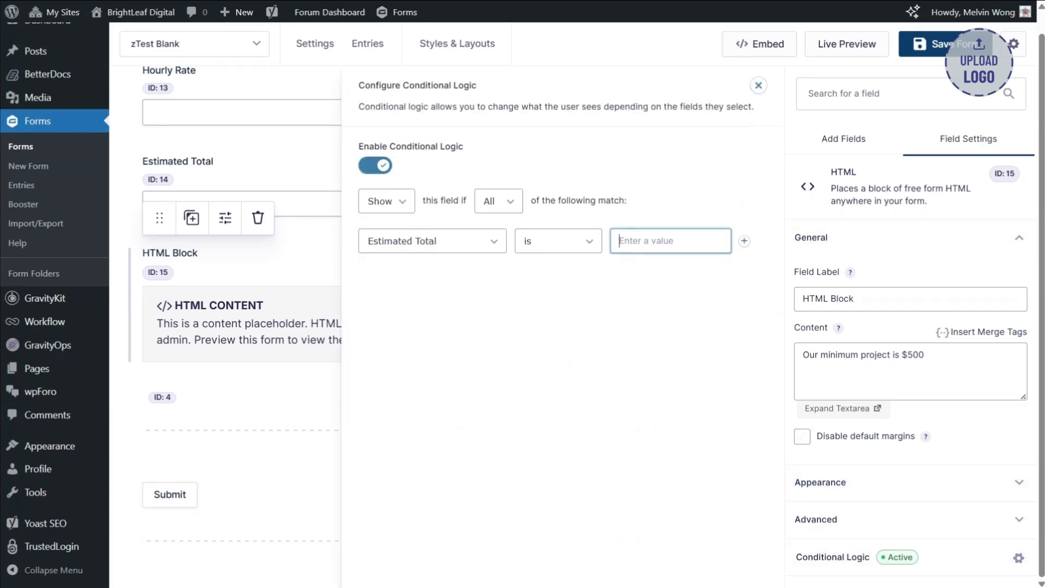
pyautogui.click(583, 250)
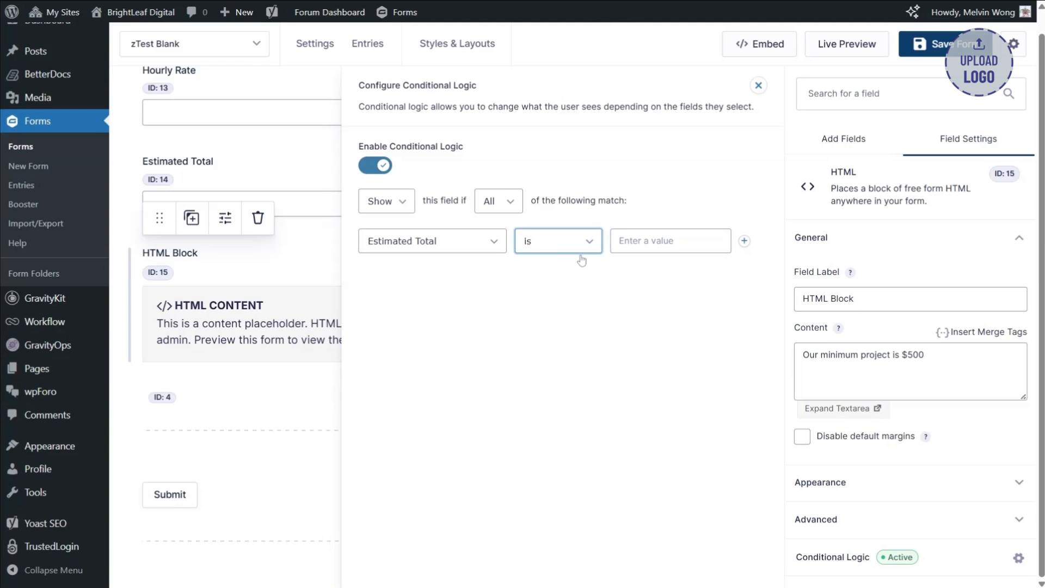
pyautogui.click(582, 262)
pyautogui.click(653, 250)
pyautogui.write('500')
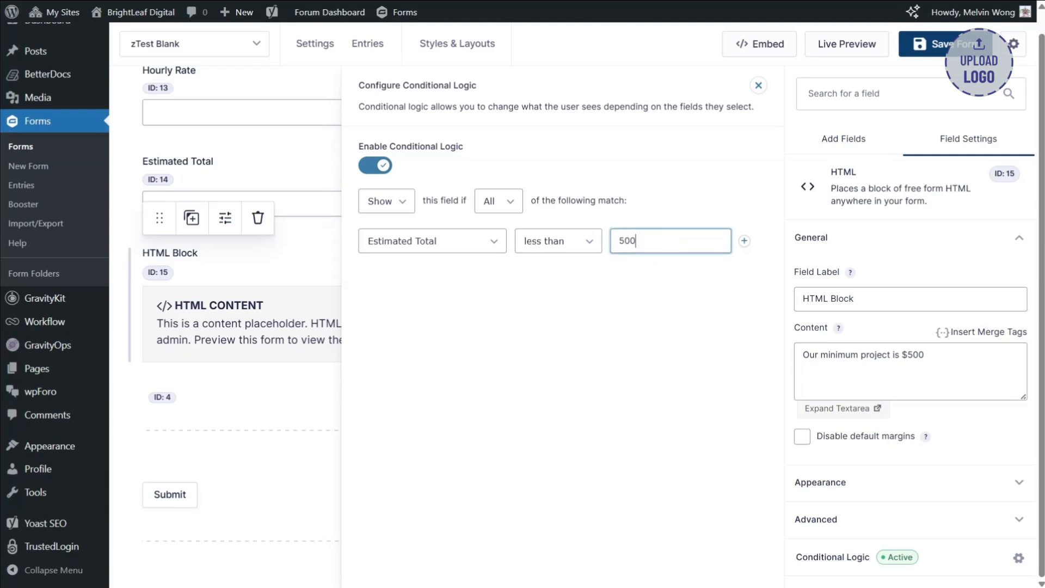
pyautogui.click(654, 310)
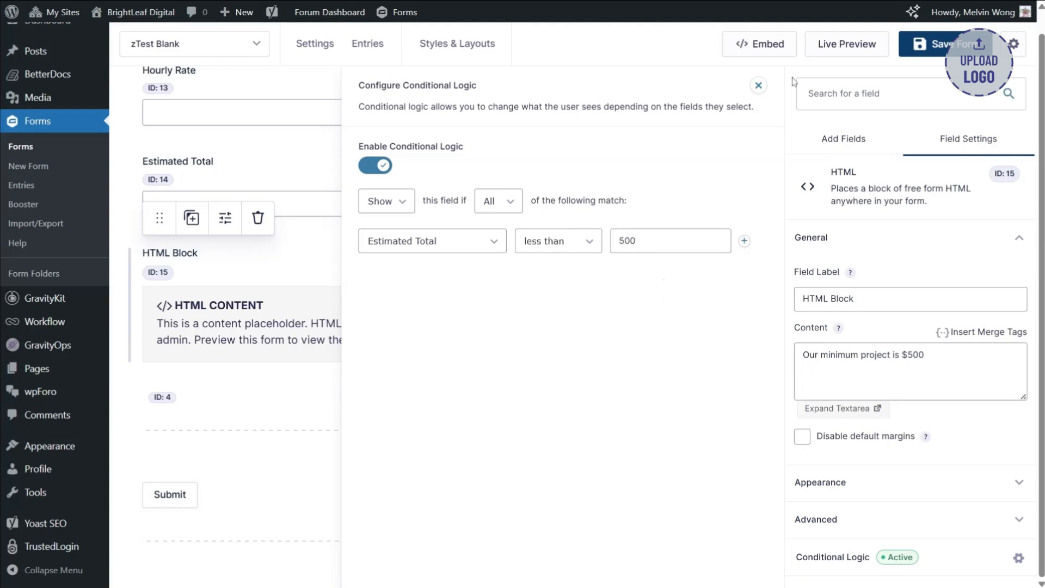
pyautogui.click(758, 85)
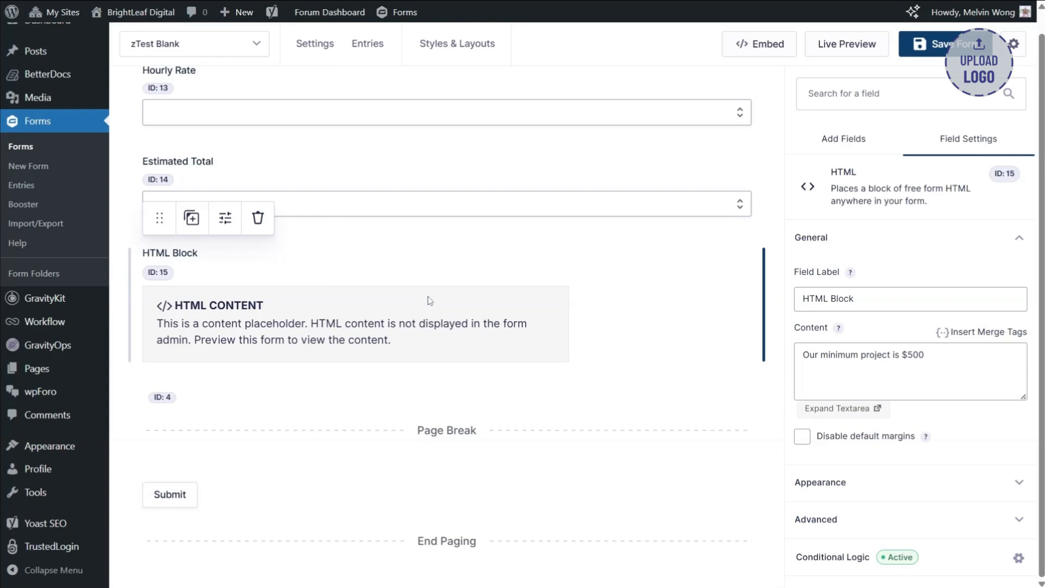
# - Add a Section field on the last page, beneath the final page break, and label it "Final Review"
pyautogui.scroll(8, 428, 309)
pyautogui.scroll(-8, 430, 300)
pyautogui.click(842, 140)
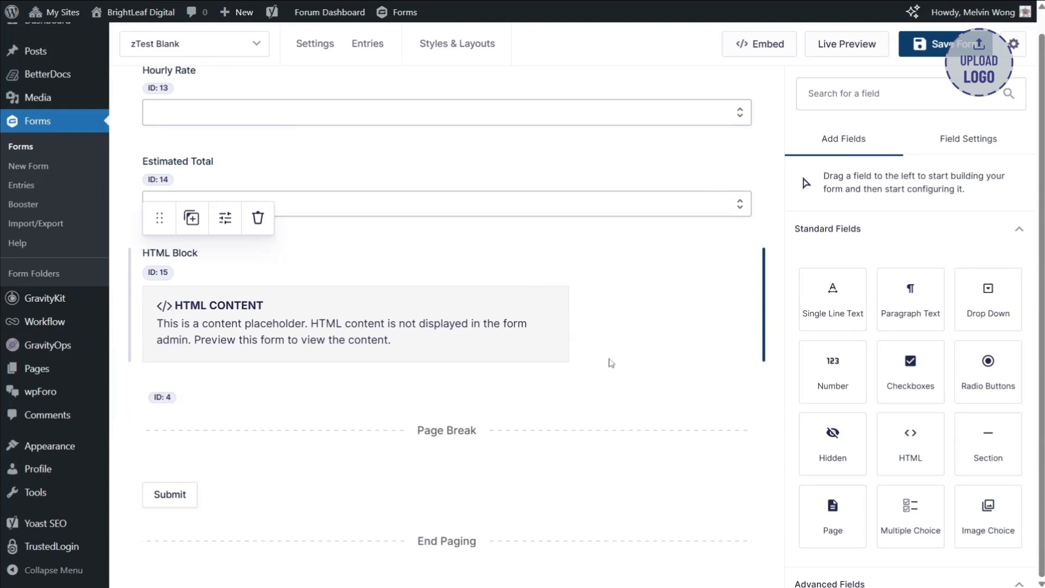
pyautogui.moveTo(988, 438); pyautogui.dragTo(533, 491)
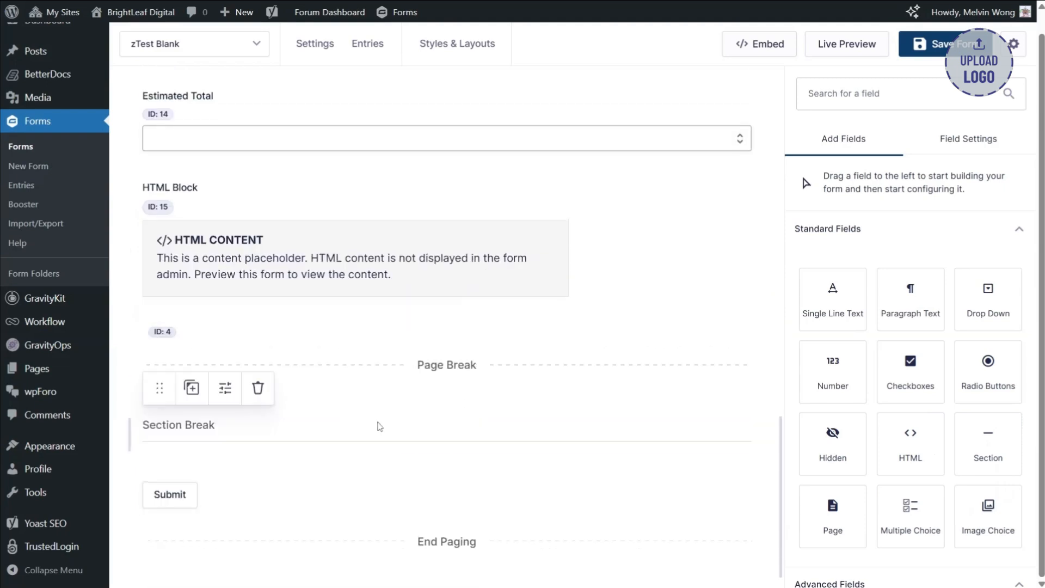
pyautogui.click(862, 324)
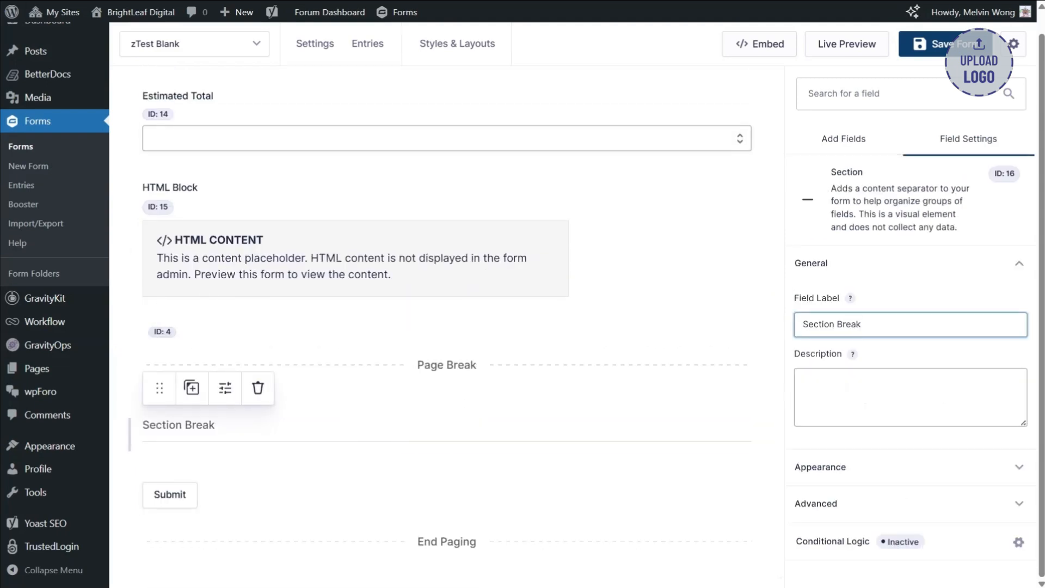
pyautogui.hotkey('ctrl', 'a')
pyautogui.write('Final Re')
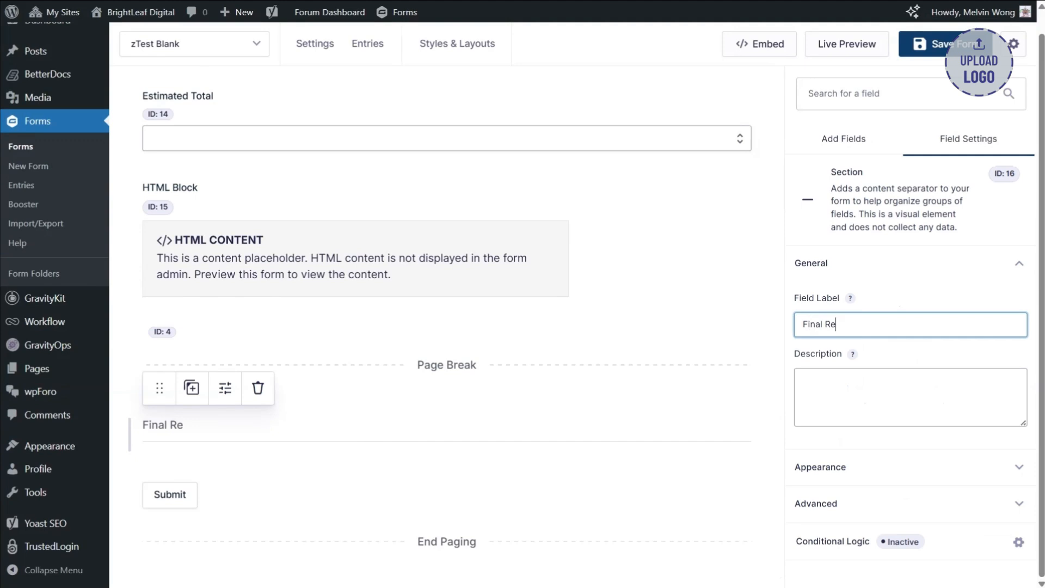
pyautogui.write('view')
# - Add a Consent field beneath the Final Review section
pyautogui.click(841, 143)
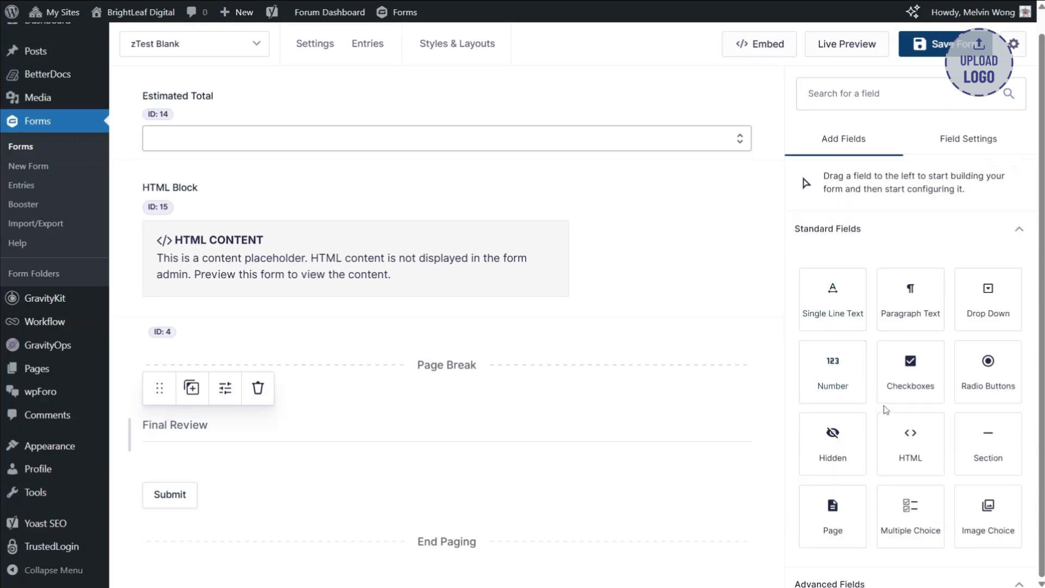
pyautogui.scroll(-10, 885, 409)
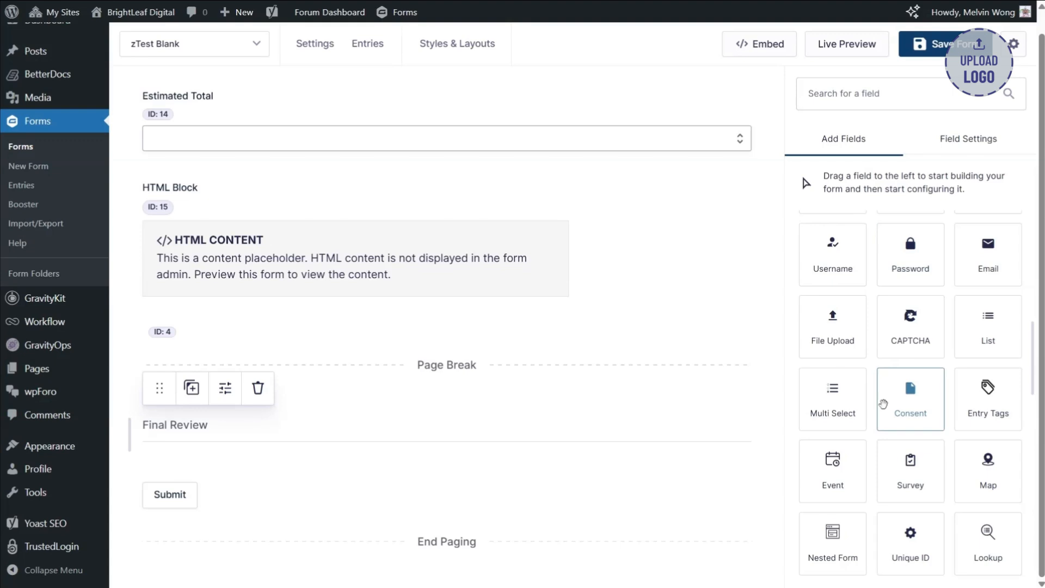
pyautogui.scroll(-5, 883, 404)
pyautogui.scroll(7, 884, 408)
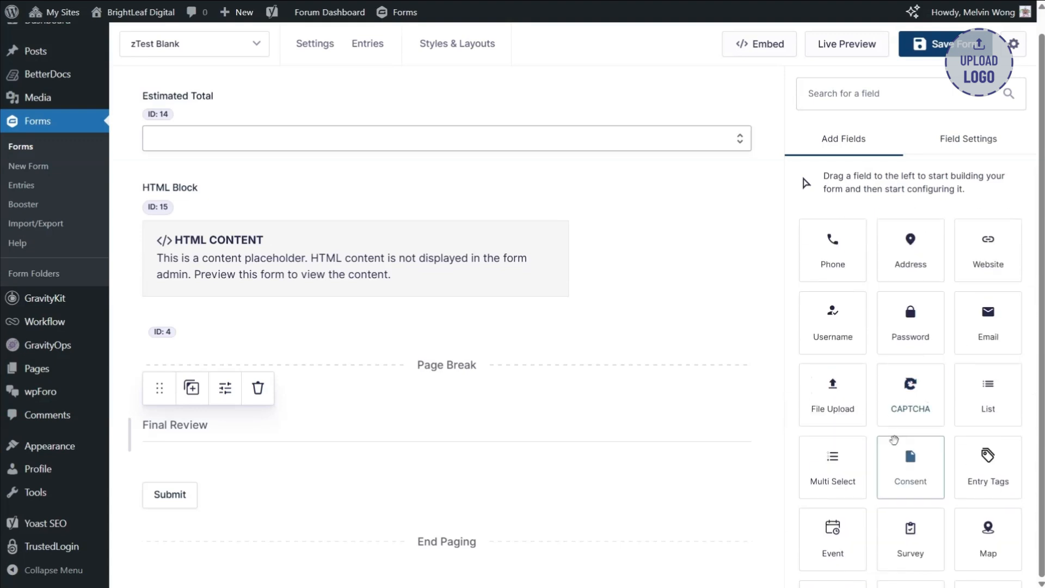
pyautogui.moveTo(907, 475); pyautogui.dragTo(556, 462)
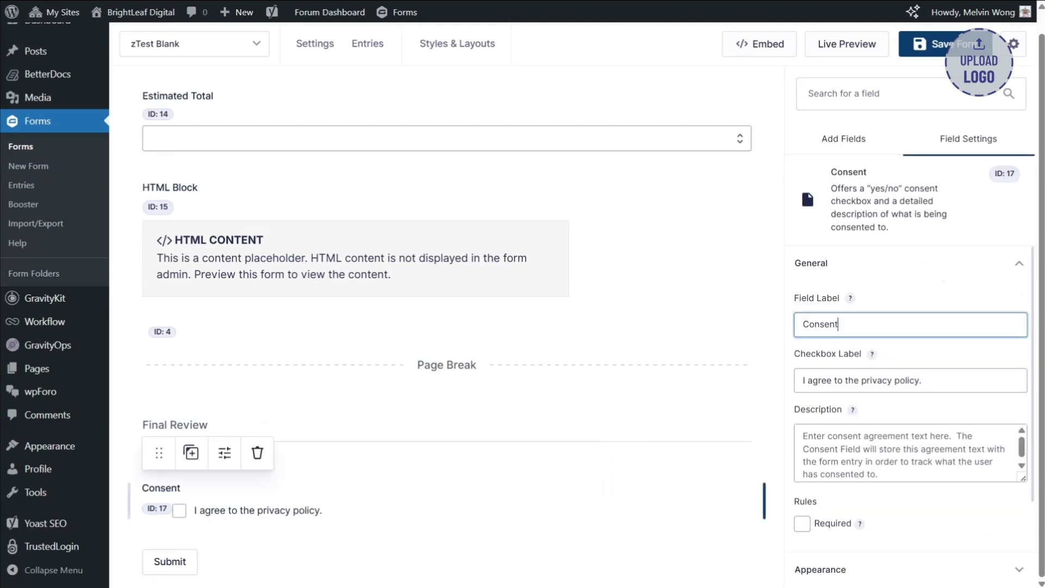
# - Label the Consent field "I confirm these details are correct."
pyautogui.hotkey('ctrl', 'a')
pyautogui.write('I confi')
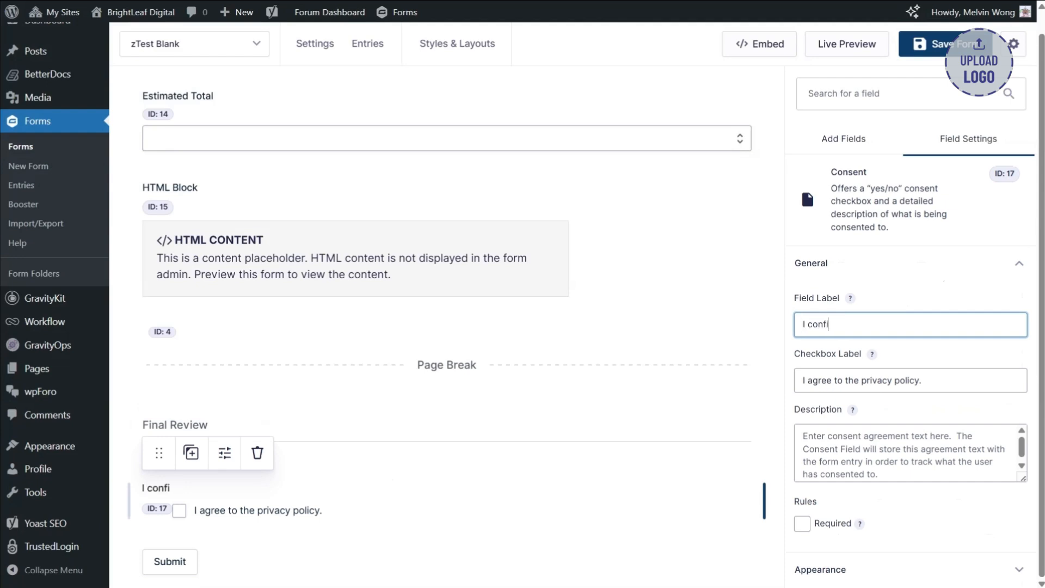
pyautogui.write('rm these details are d')
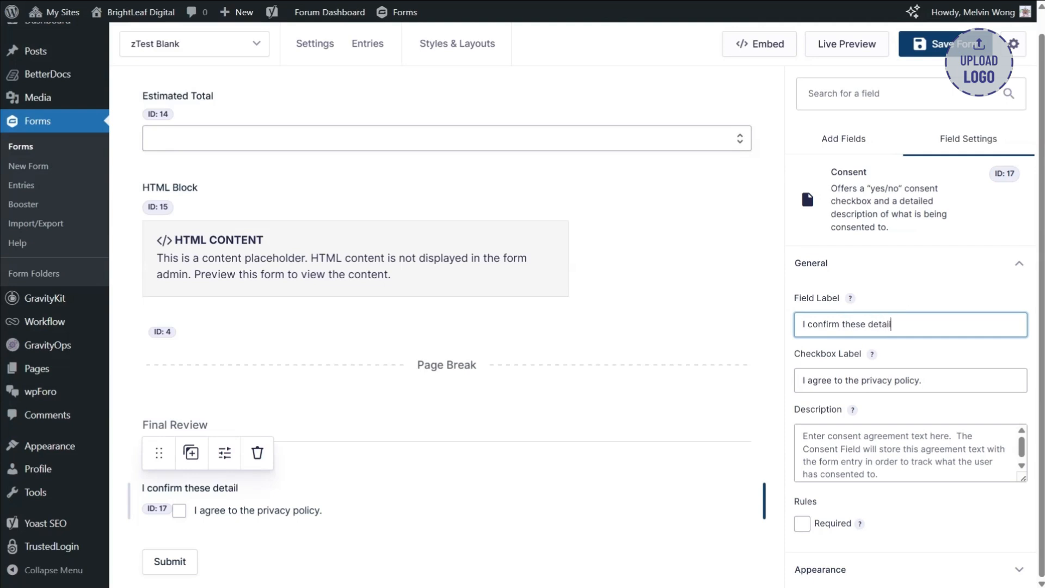
pyautogui.press('BackSpace')
pyautogui.write('correct.')
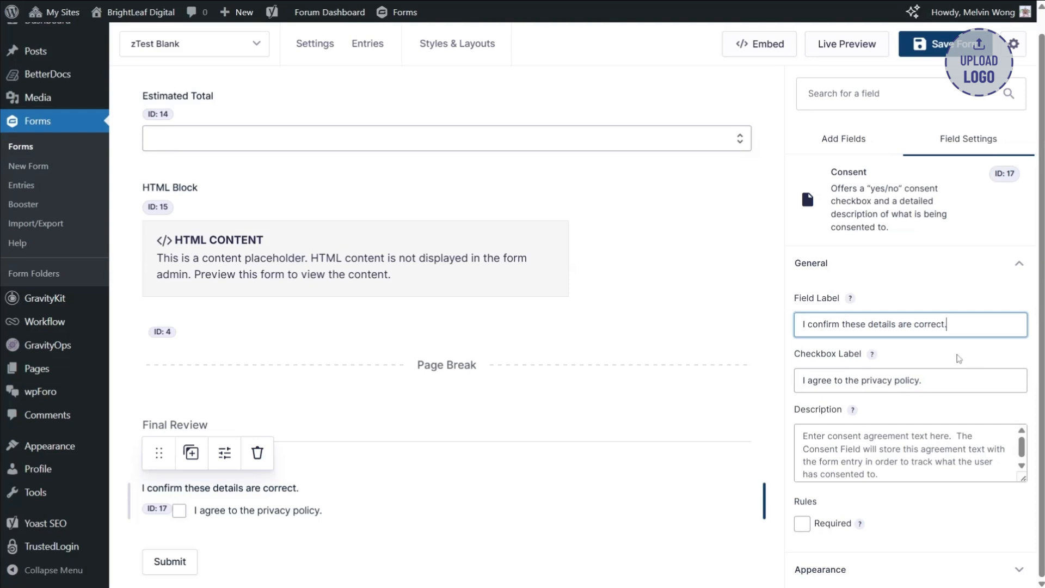
# - Review the form layout from the Custom Project Intake Form section through to the Final Review page
pyautogui.scroll(-1, 482, 395)
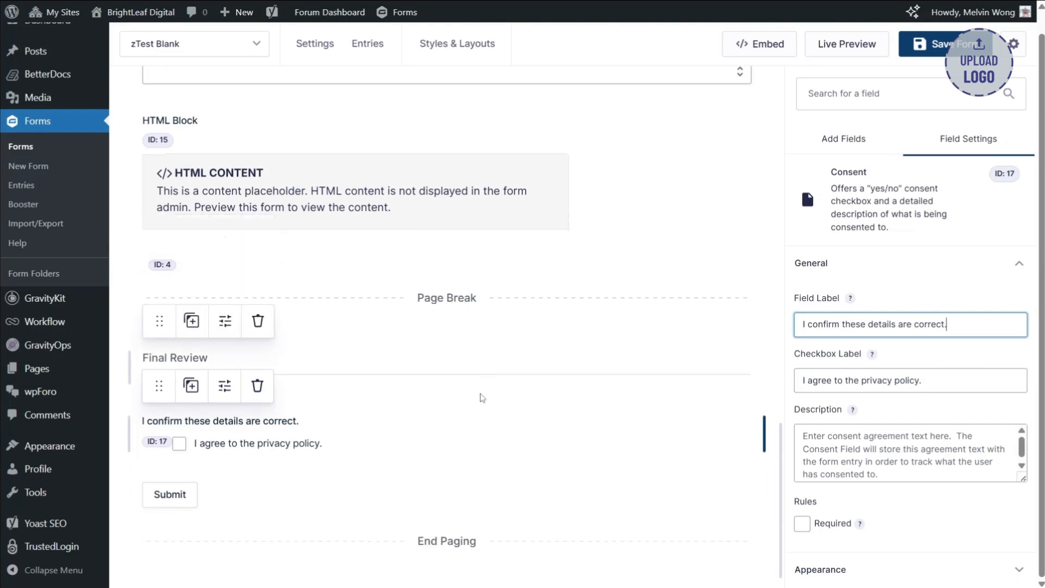
pyautogui.scroll(9, 482, 398)
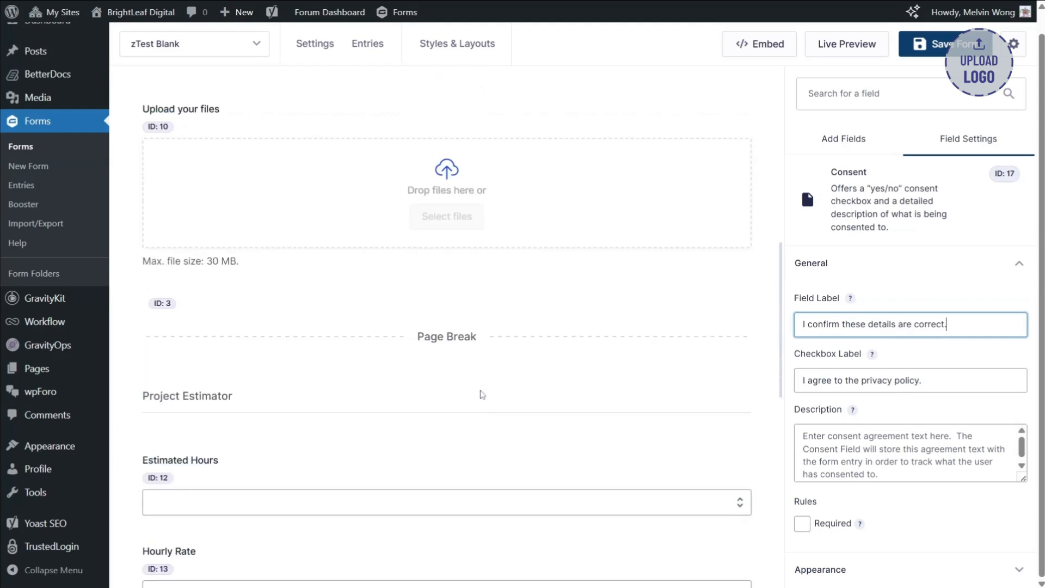
pyautogui.moveTo(518, 358)
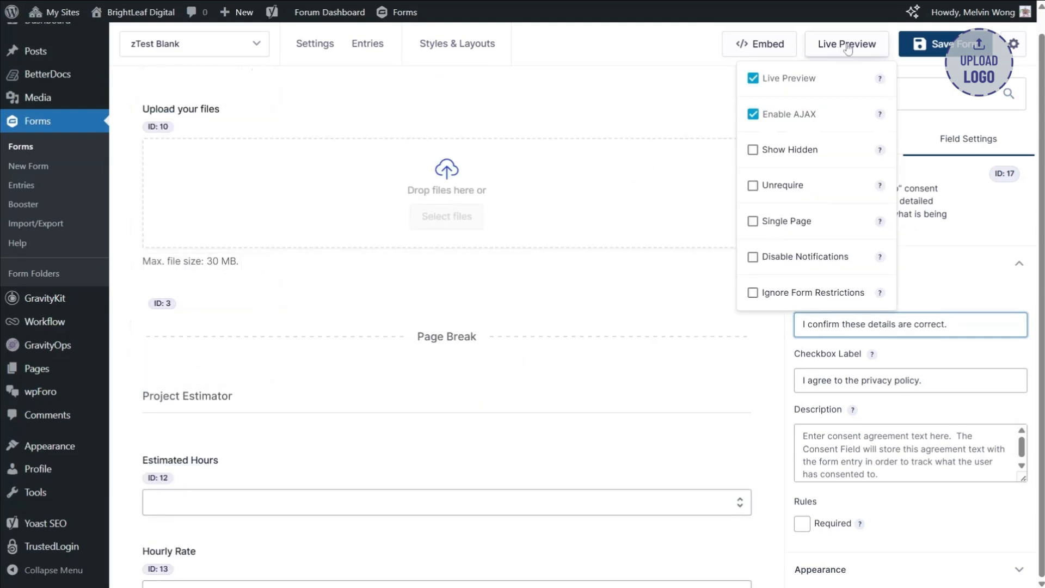
pyautogui.moveTo(463, 187)
pyautogui.scroll(7, 579, 420)
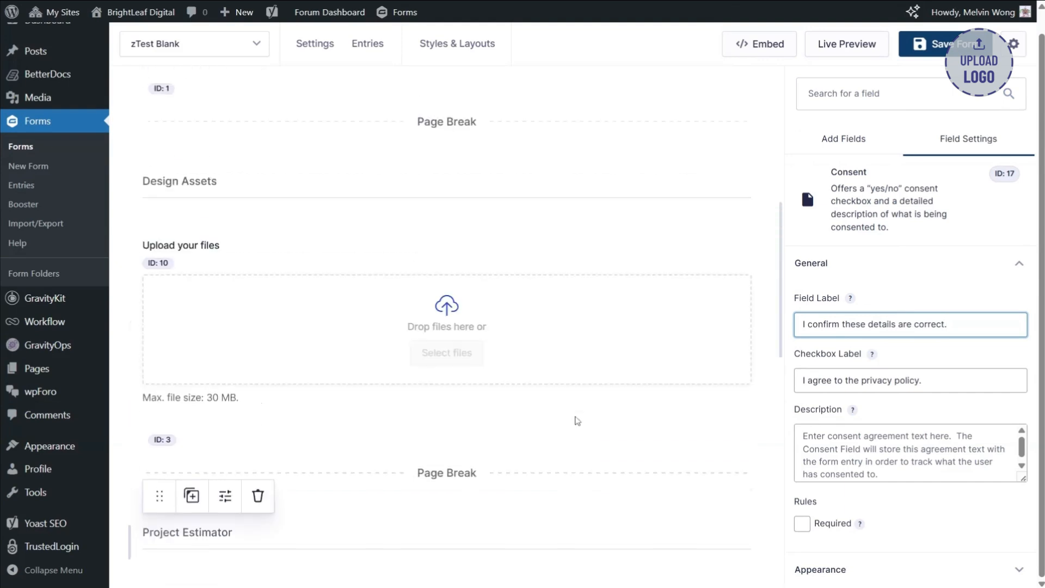
pyautogui.scroll(2, 577, 421)
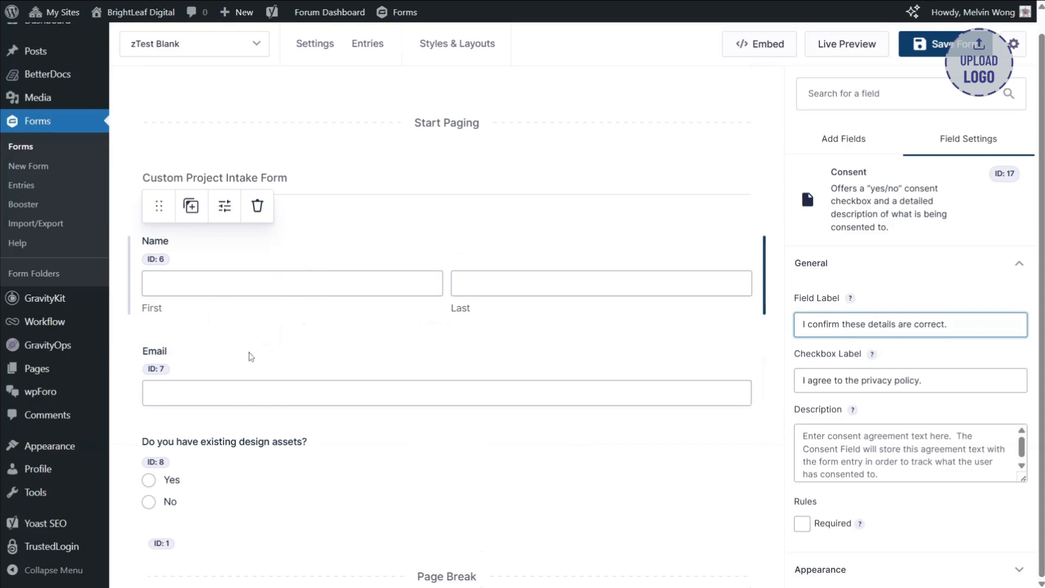
pyautogui.moveTo(218, 478)
pyautogui.scroll(-3, 550, 256)
pyautogui.scroll(-14, 550, 249)
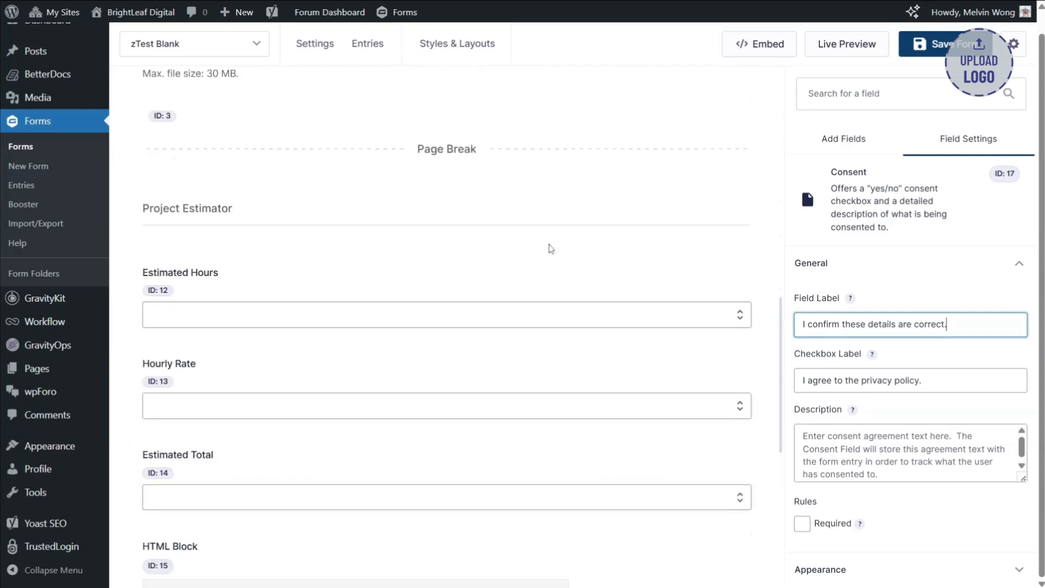
pyautogui.scroll(-2, 550, 248)
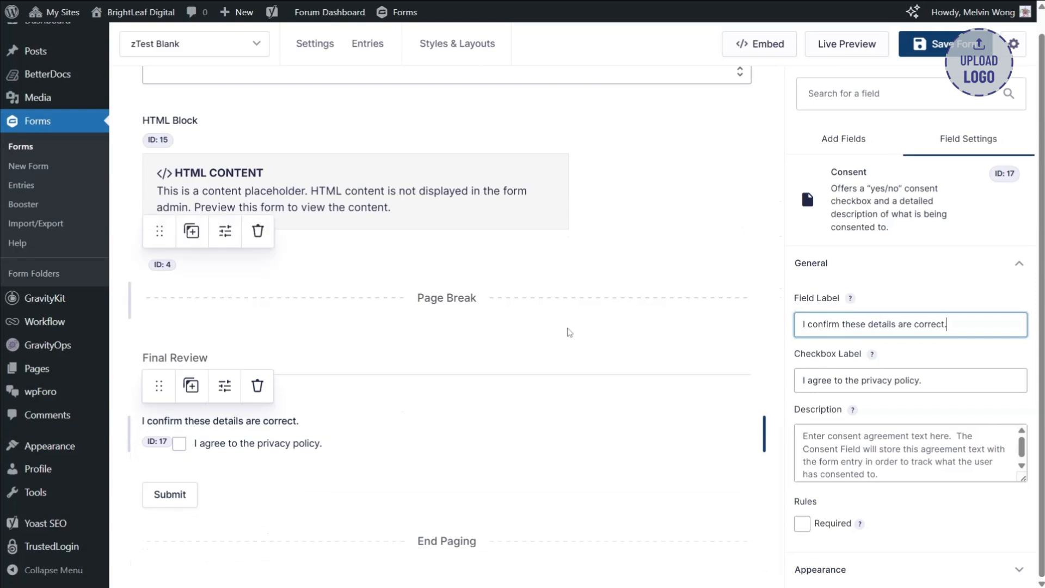
# - Save the form with its Final Review section and Consent field
pyautogui.scroll(12, 533, 482)
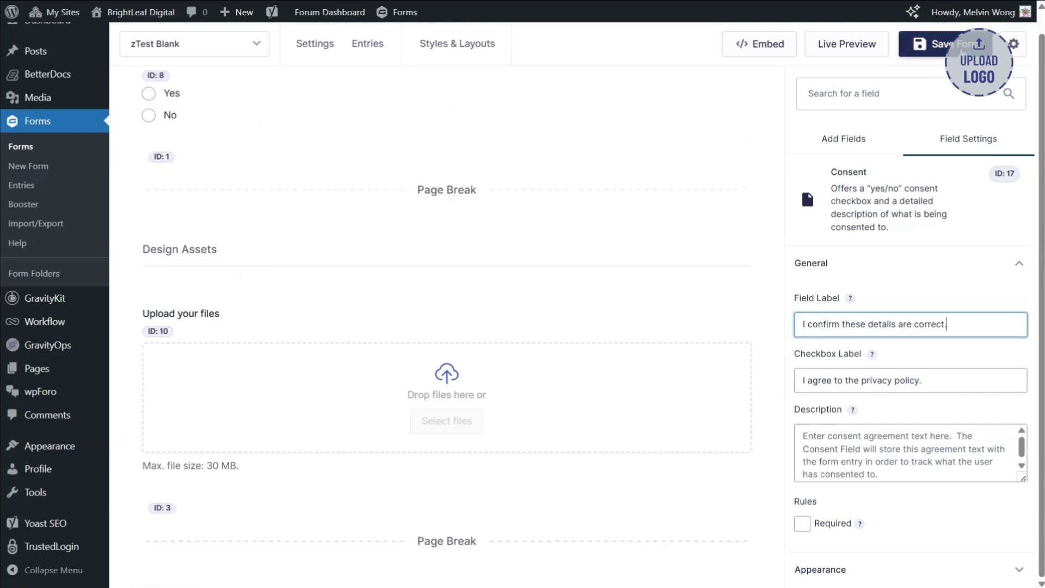
pyautogui.hotkey('ctrl', 's')
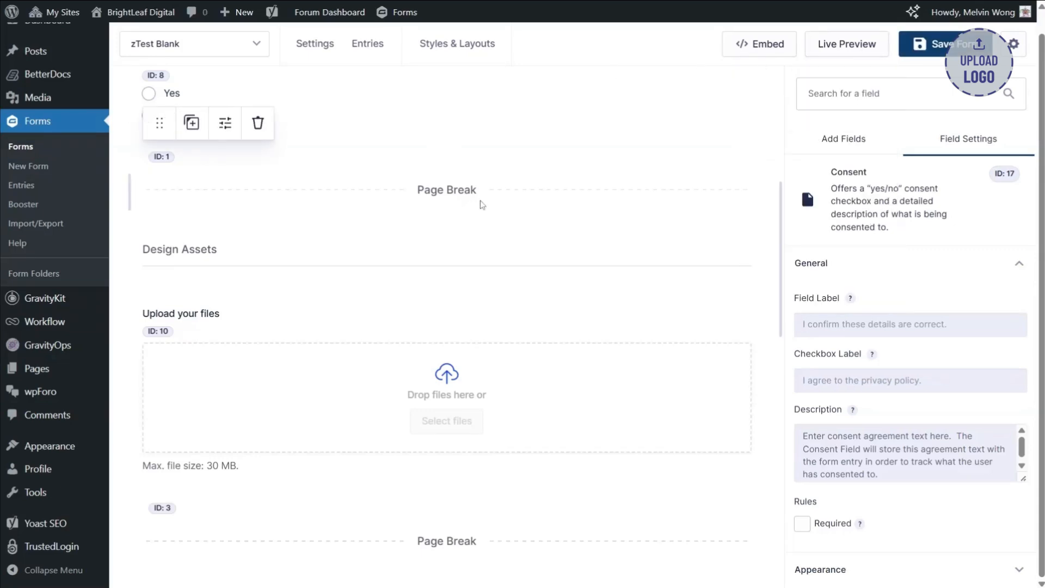
# - Examine the saved form's fields and page breaks across all pages, and display the available field types
pyautogui.scroll(7, 487, 203)
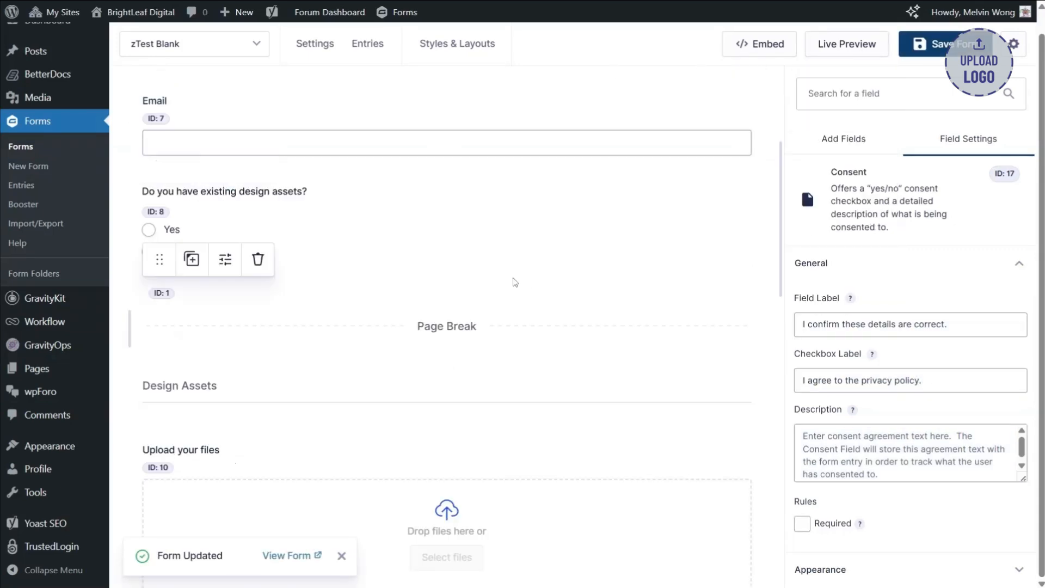
pyautogui.scroll(-6, 514, 281)
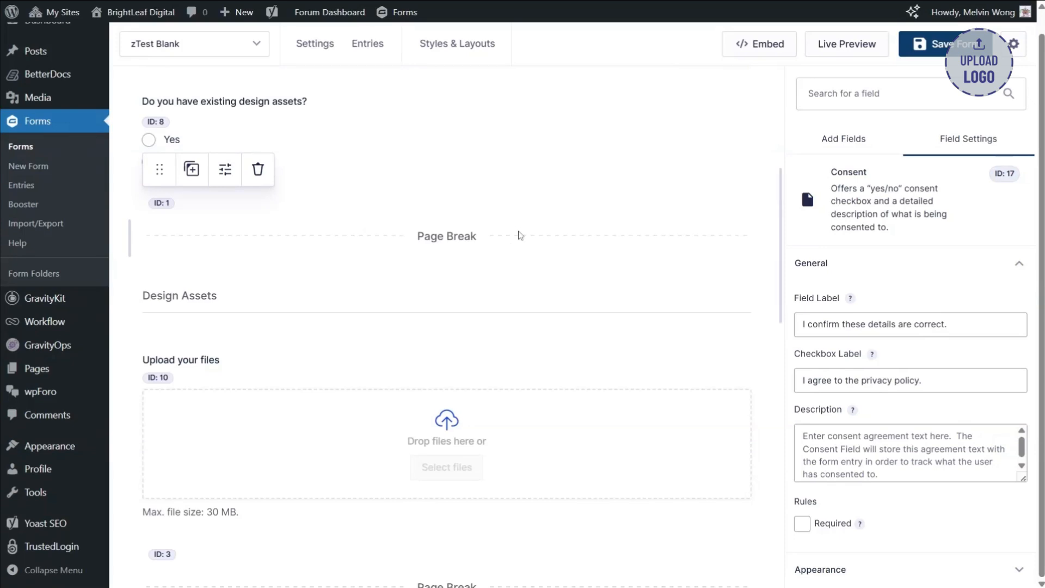
pyautogui.scroll(6, 519, 238)
pyautogui.scroll(-12, 519, 235)
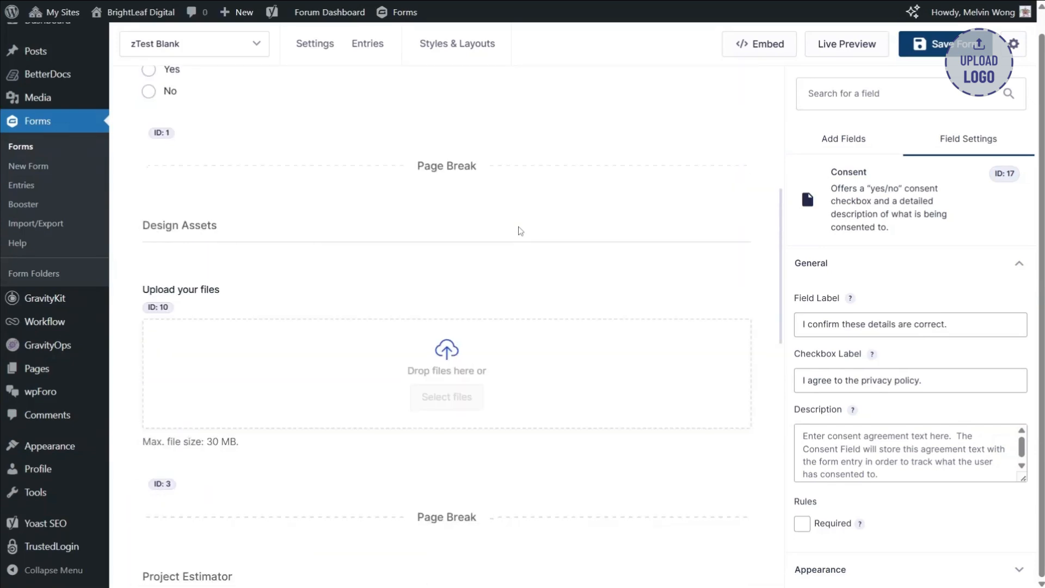
pyautogui.scroll(-6, 519, 231)
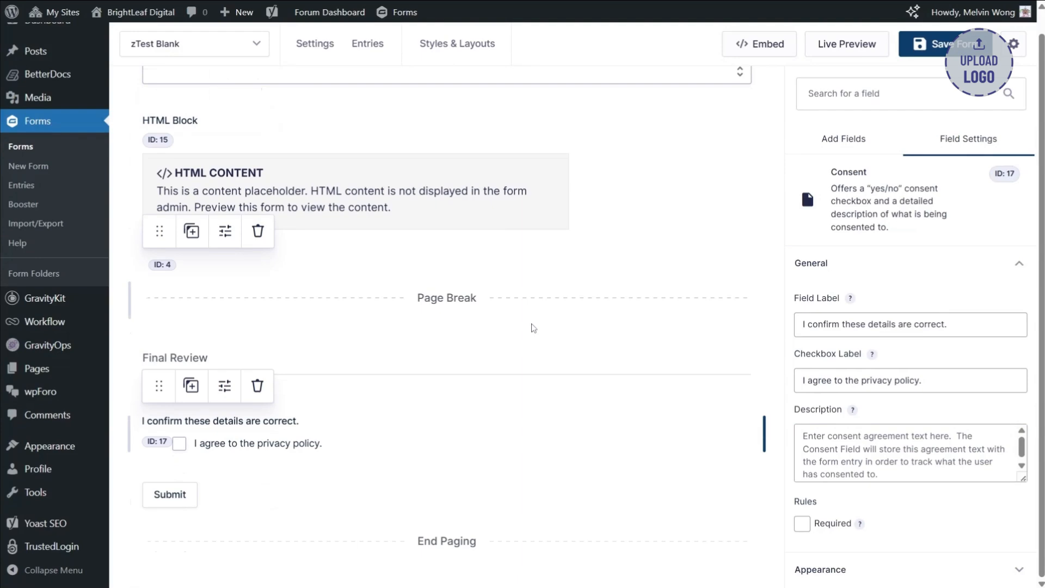
pyautogui.scroll(15, 533, 328)
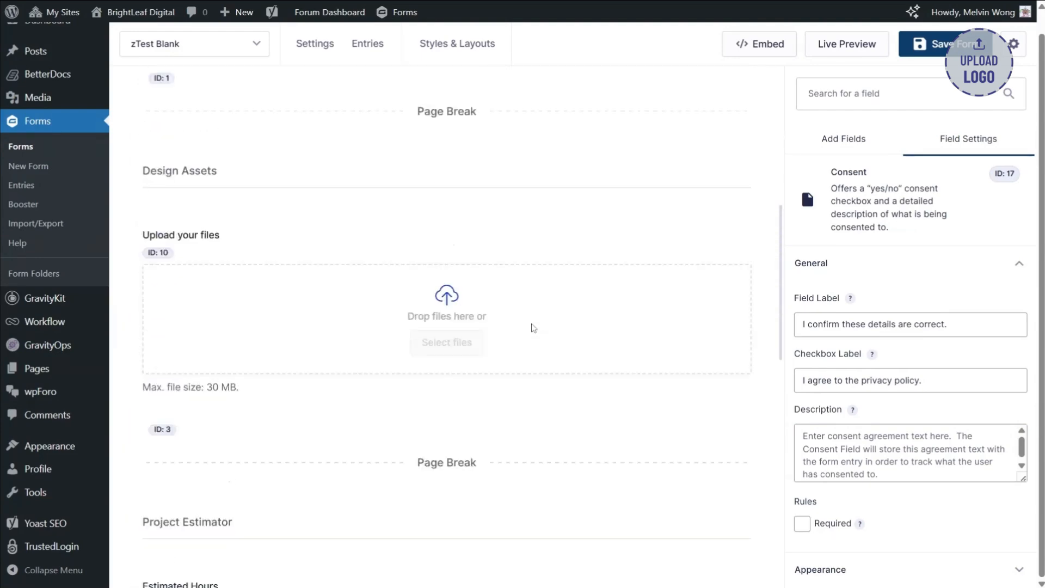
pyautogui.scroll(3, 534, 328)
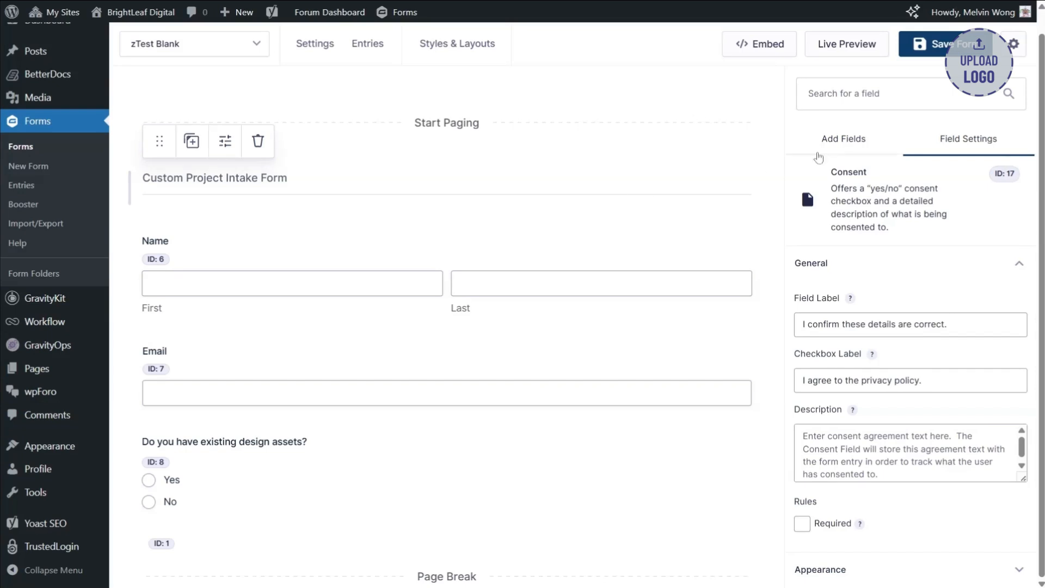
pyautogui.click(834, 150)
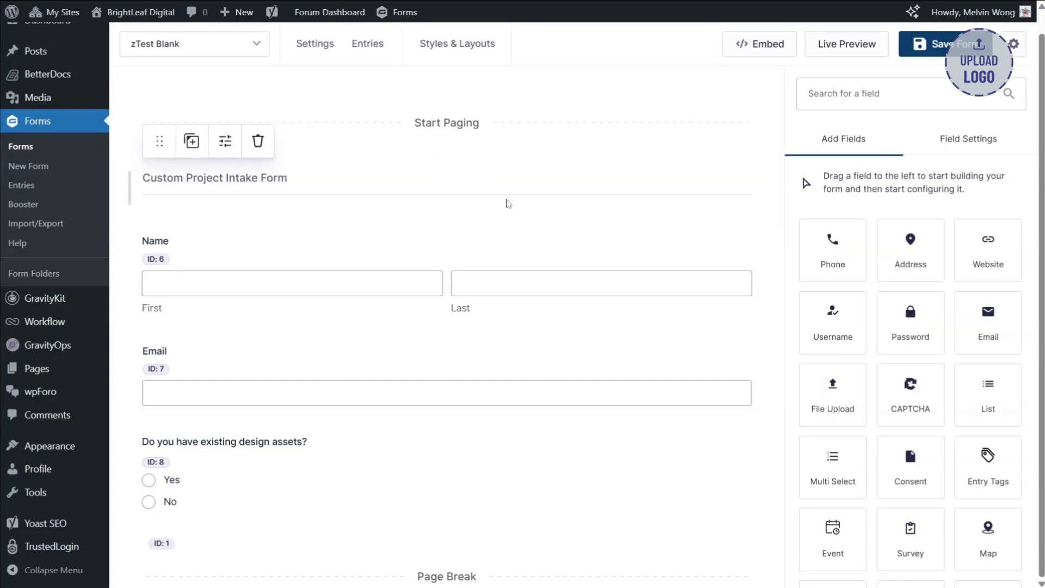
pyautogui.scroll(-3, 493, 240)
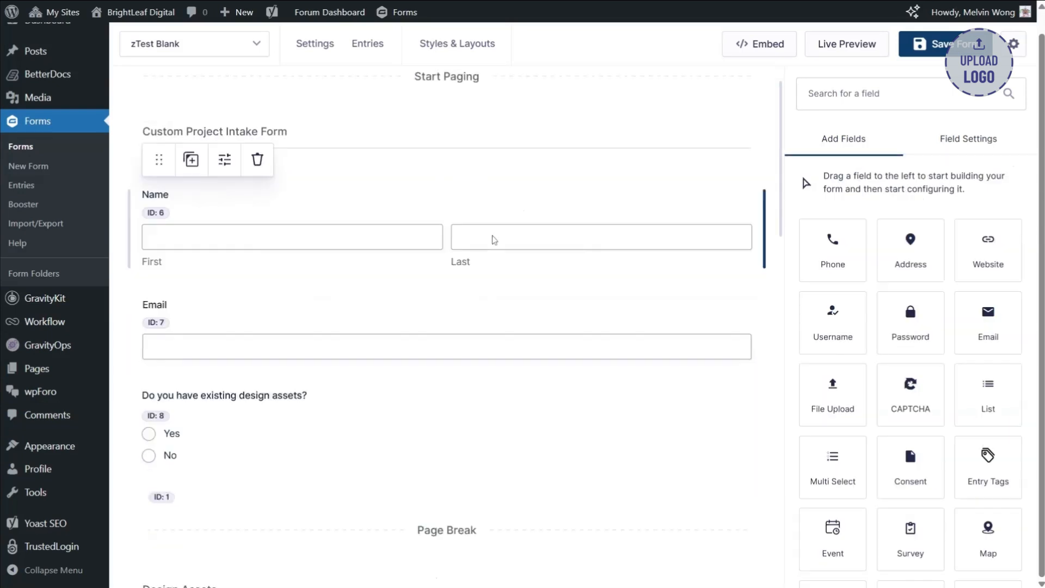
pyautogui.scroll(-2, 493, 240)
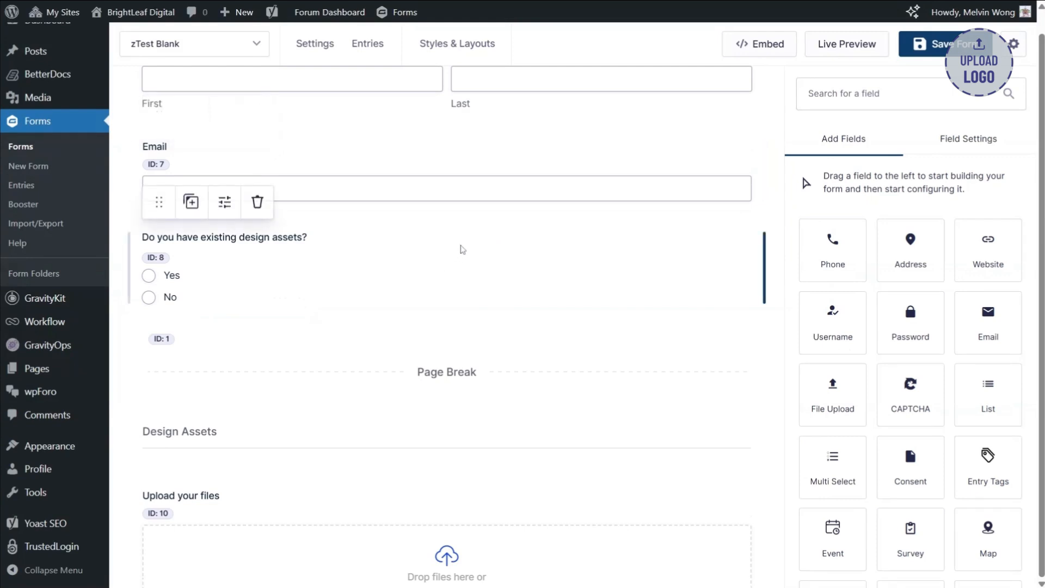
pyautogui.scroll(-3, 461, 252)
pyautogui.scroll(-3, 504, 252)
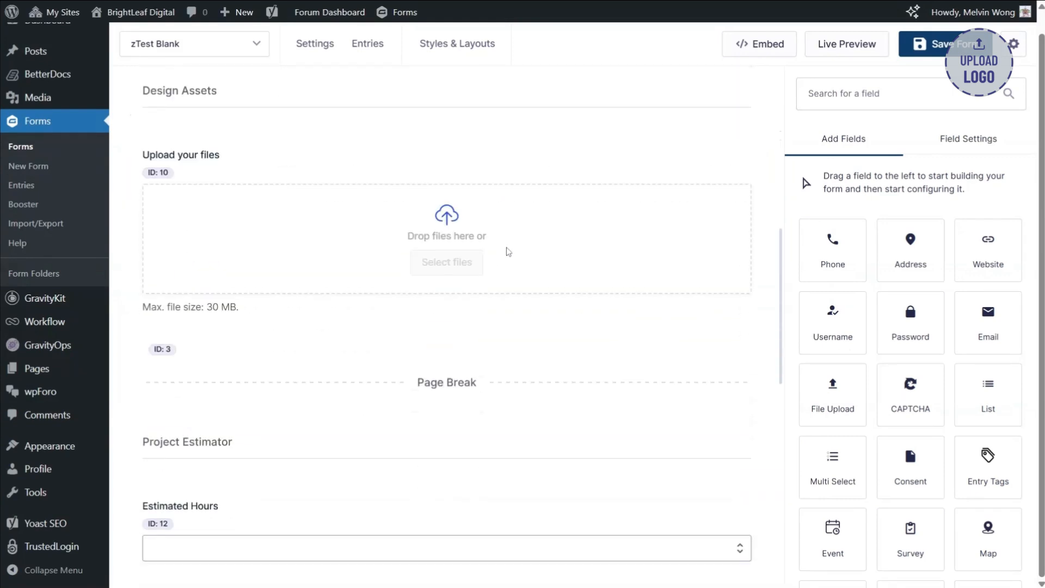
pyautogui.scroll(-1, 557, 284)
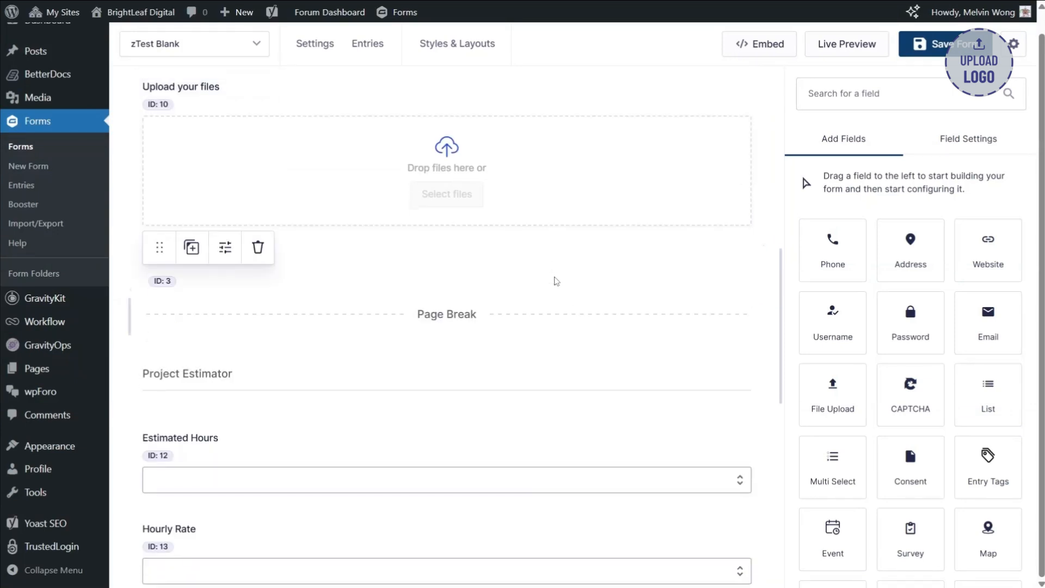